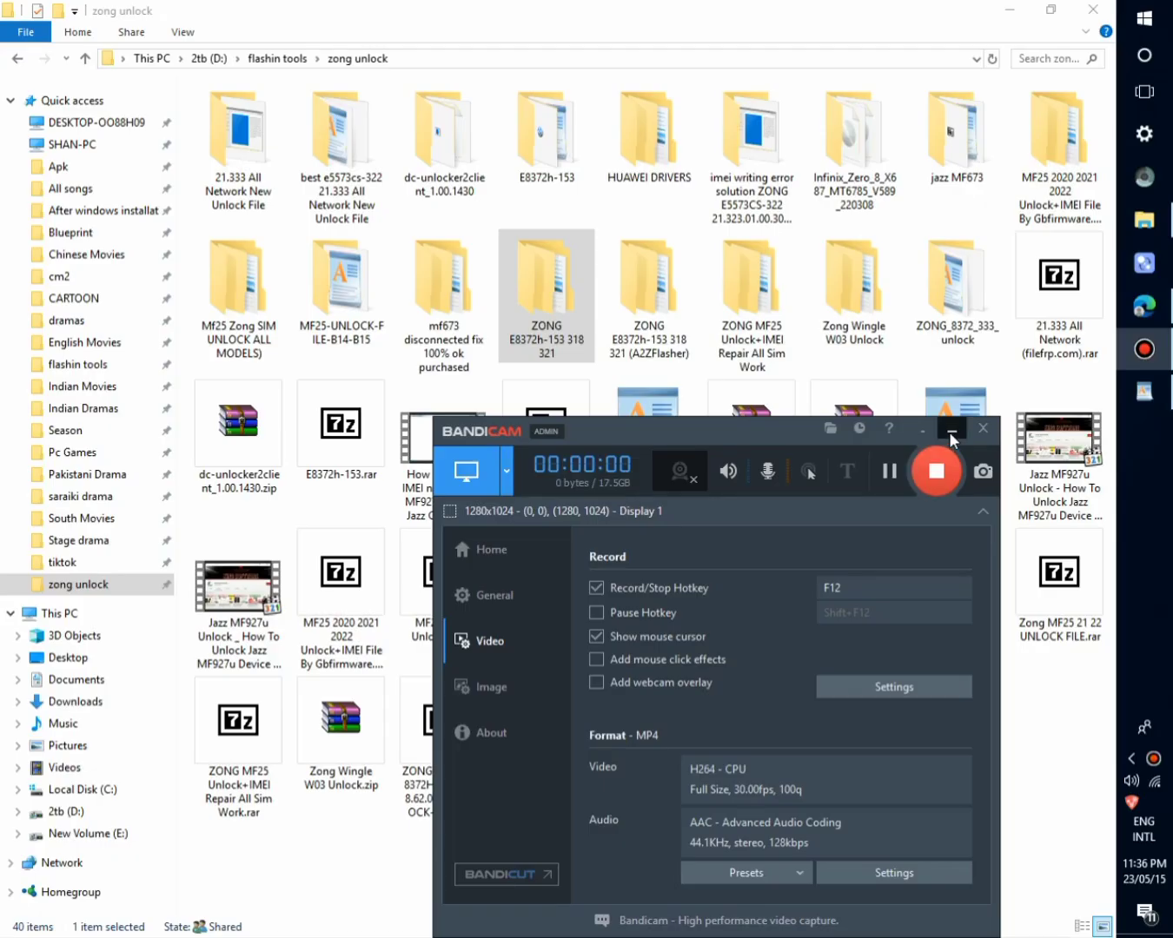
Step: Reload the jazz.wifi admin page and go to the Home dashboard, still showing NO SERVICE and no SIM
left_click(1145, 348)
left_click(1142, 313)
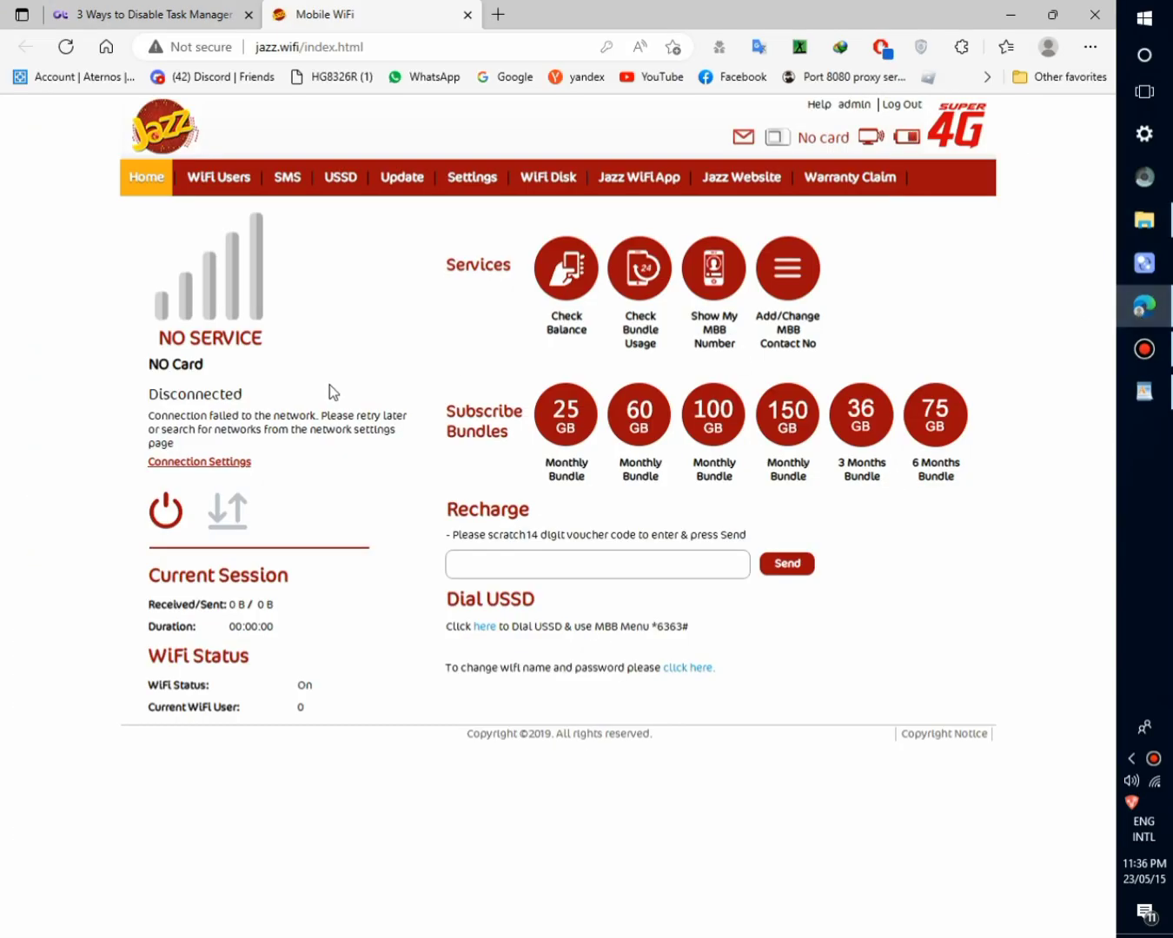
left_click(66, 46)
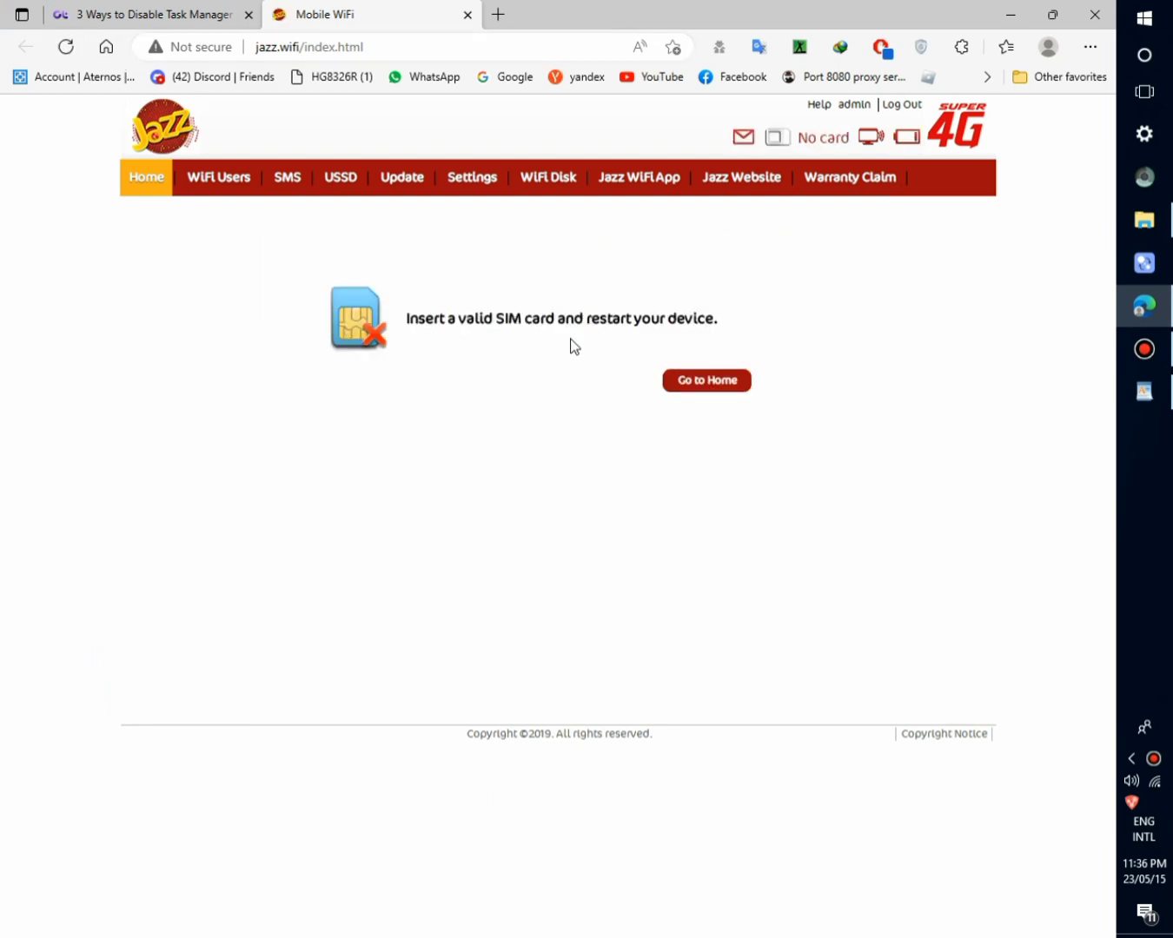
left_click_drag(406, 318, 539, 400)
left_click(540, 400)
left_click(190, 210)
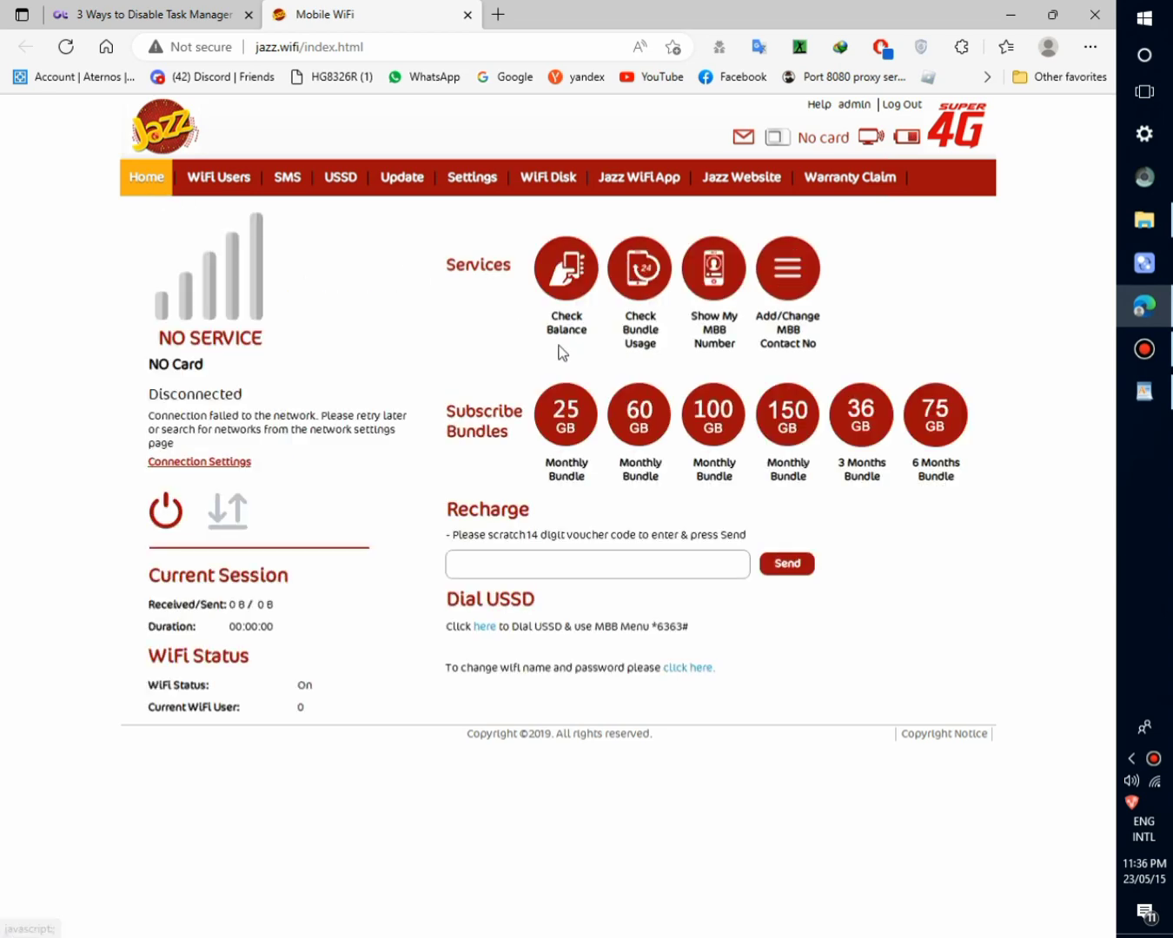
Step: Minimise the browser and folder windows, then open Computer Management from This PC
left_click(1009, 13)
left_click(1025, 8)
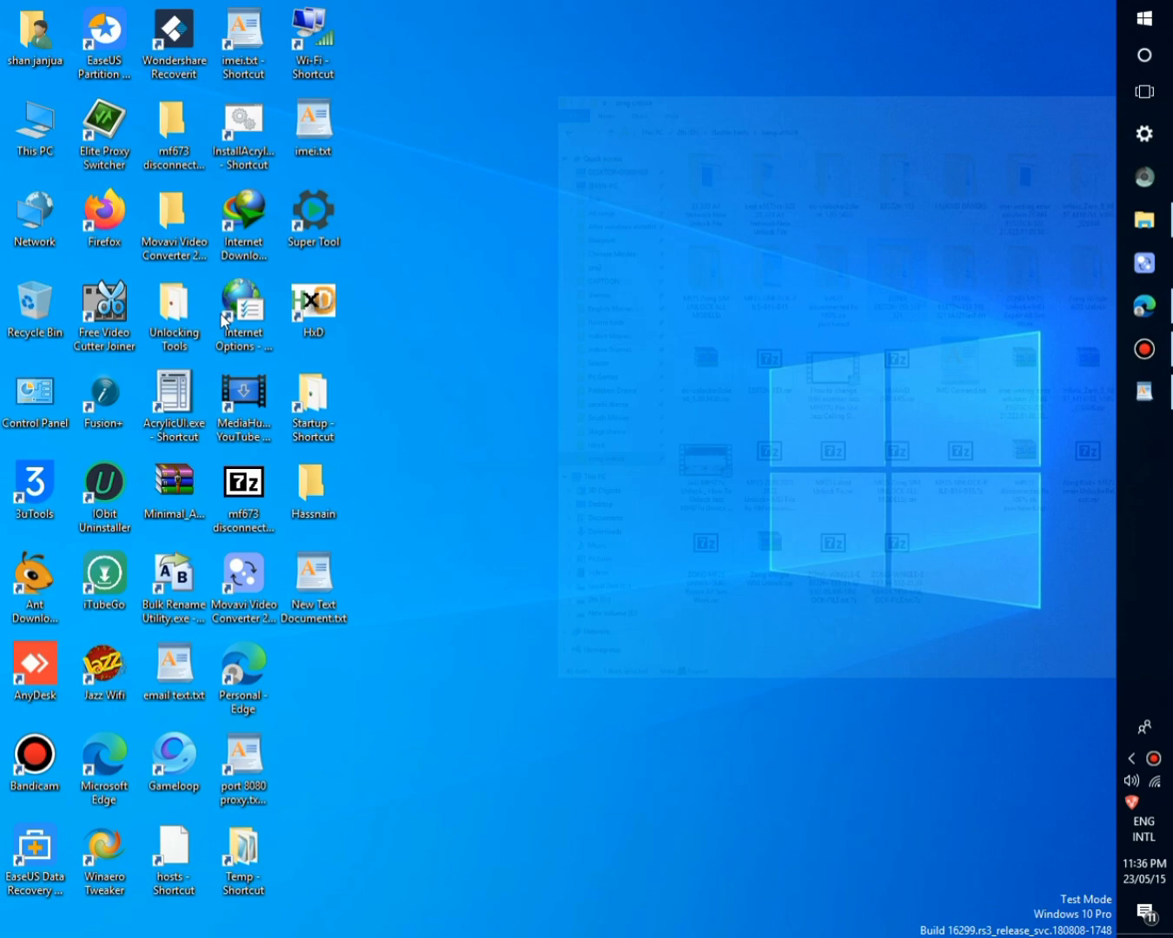
right_click(42, 153)
left_click(80, 231)
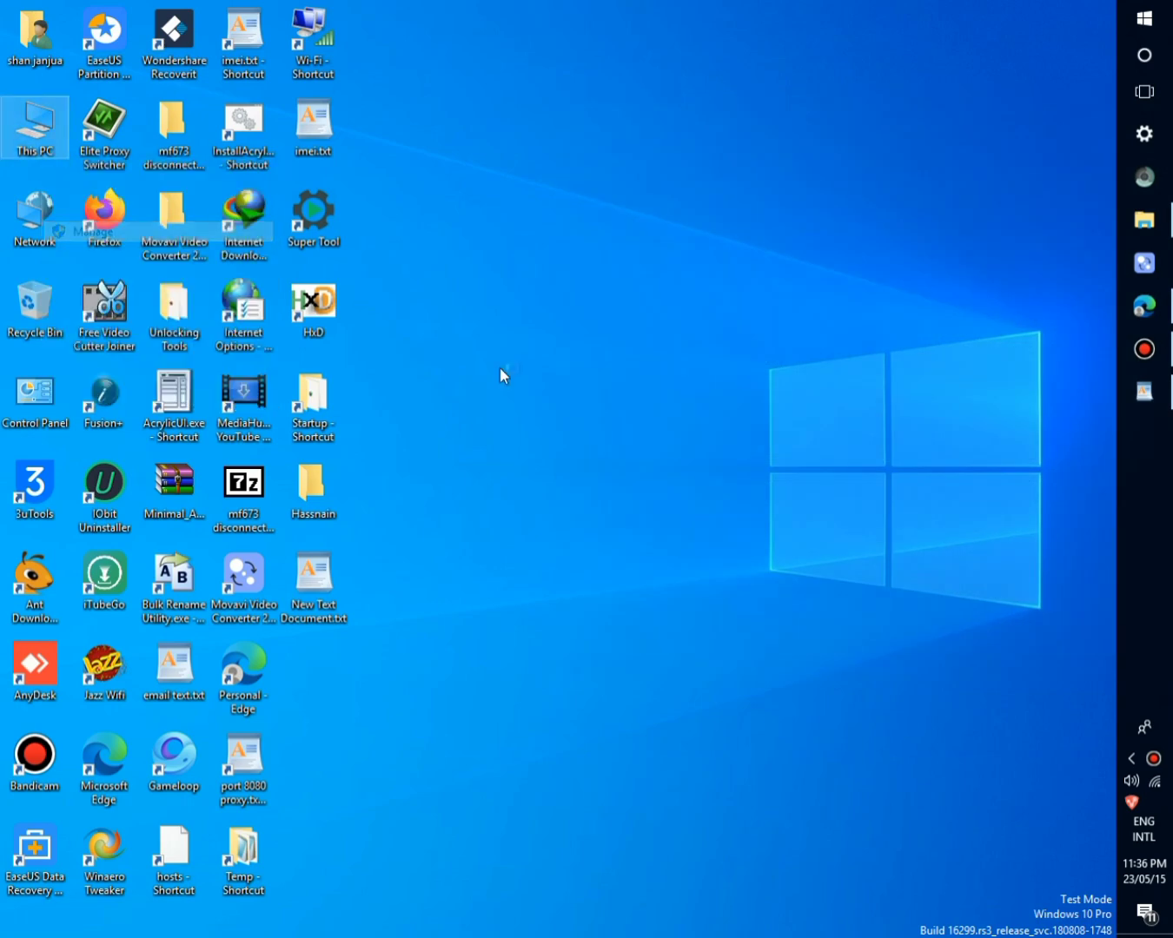
Step: Restore the zong unlock folder, open jazz MF673, and select the Disconnected Fix folders
left_click(1163, 228)
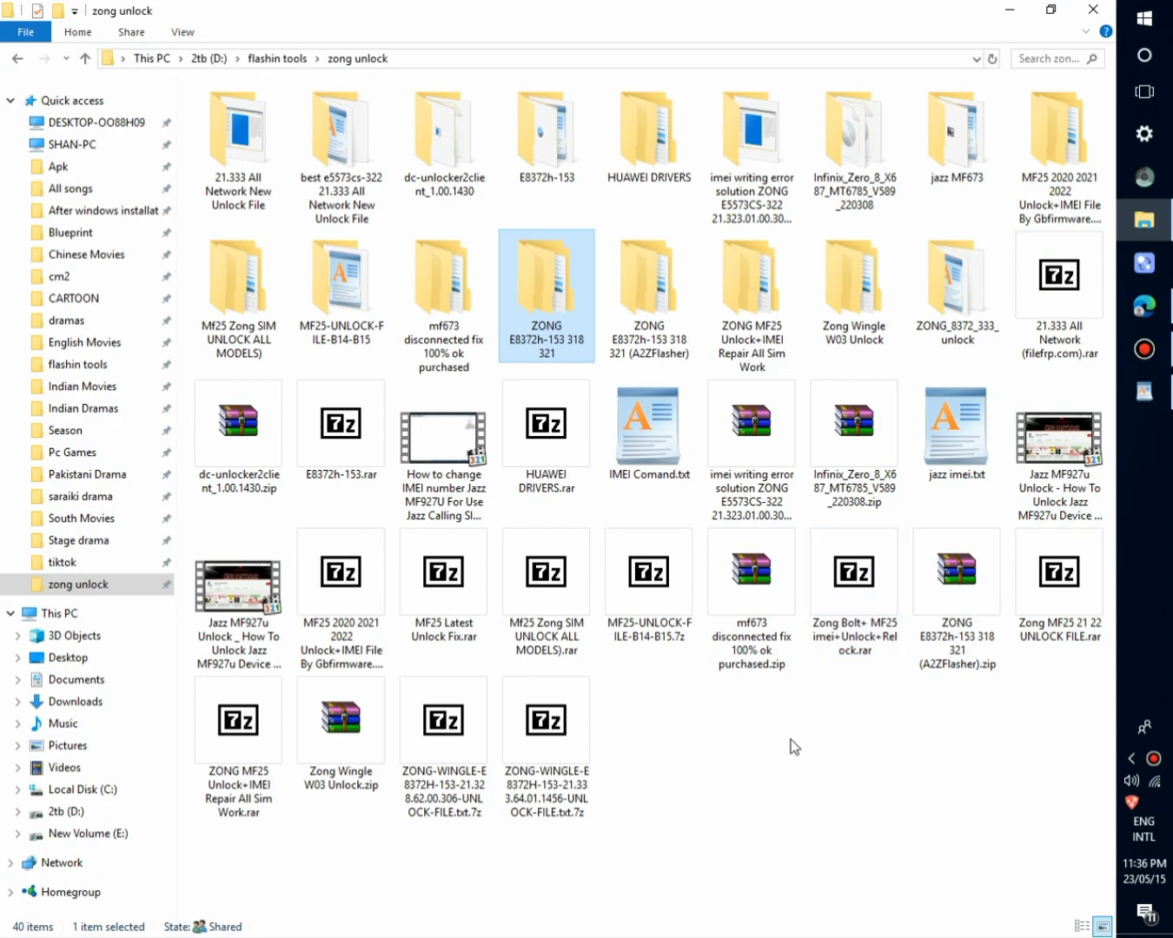
left_click(967, 144)
double_click(967, 144)
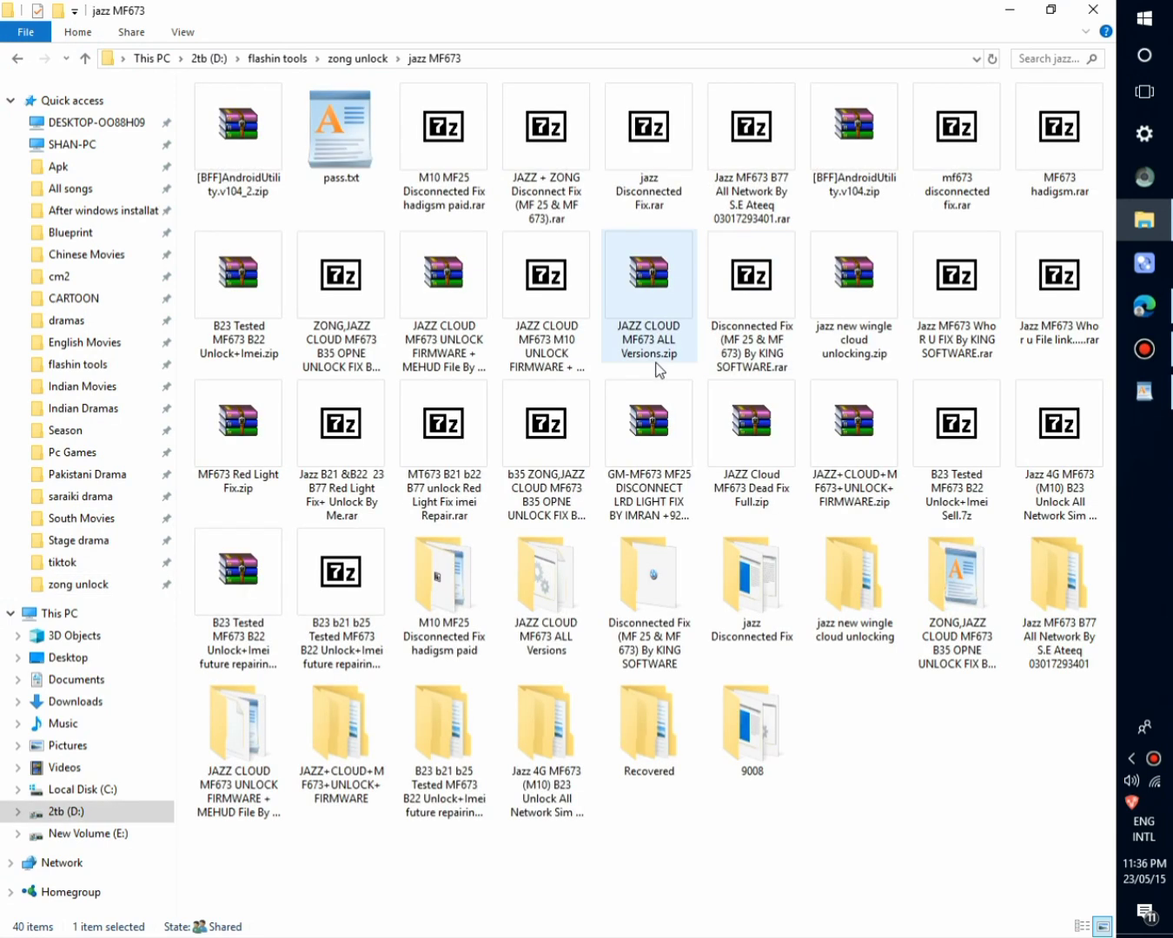
left_click(643, 595)
left_click(731, 599)
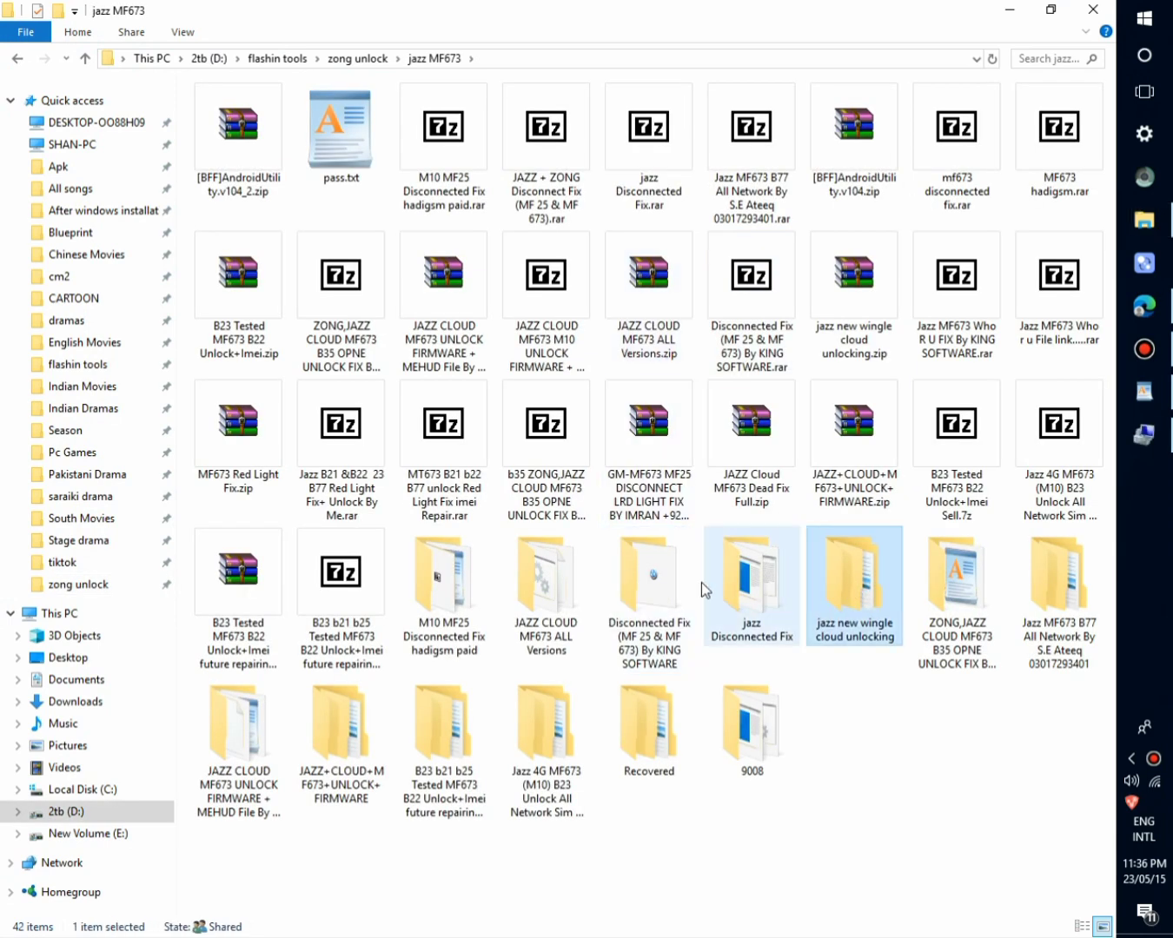
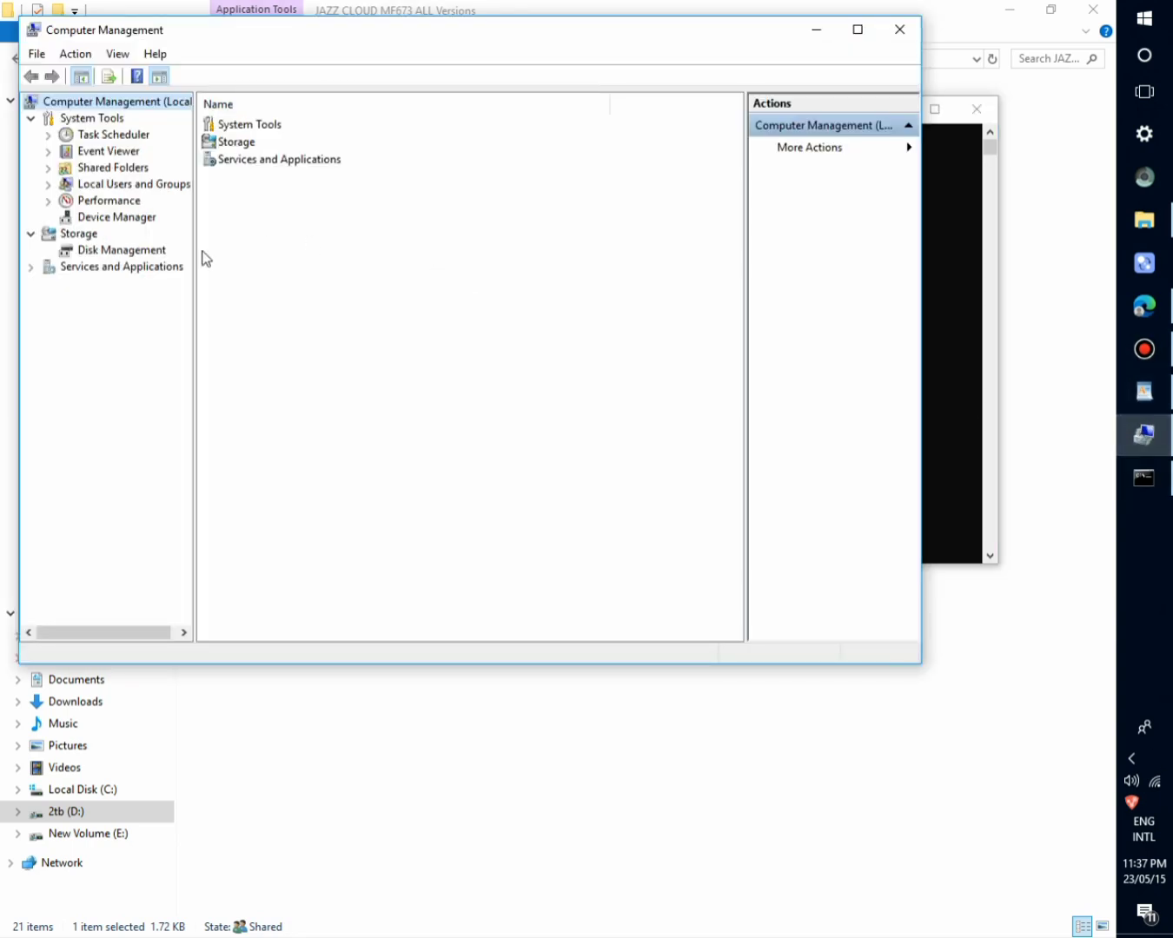
Step: Open Device Manager and place the flashing console beside the device list
left_click(122, 218)
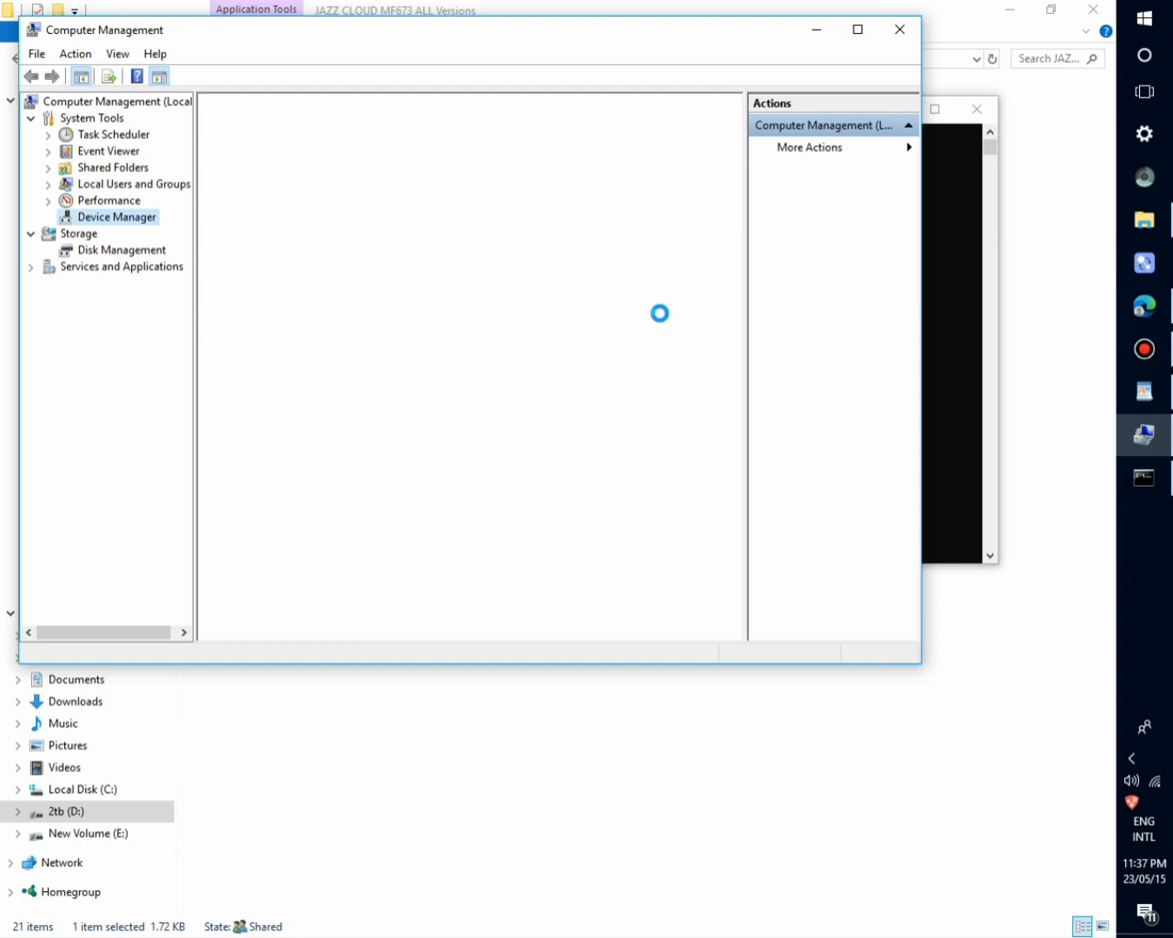
left_click(938, 270)
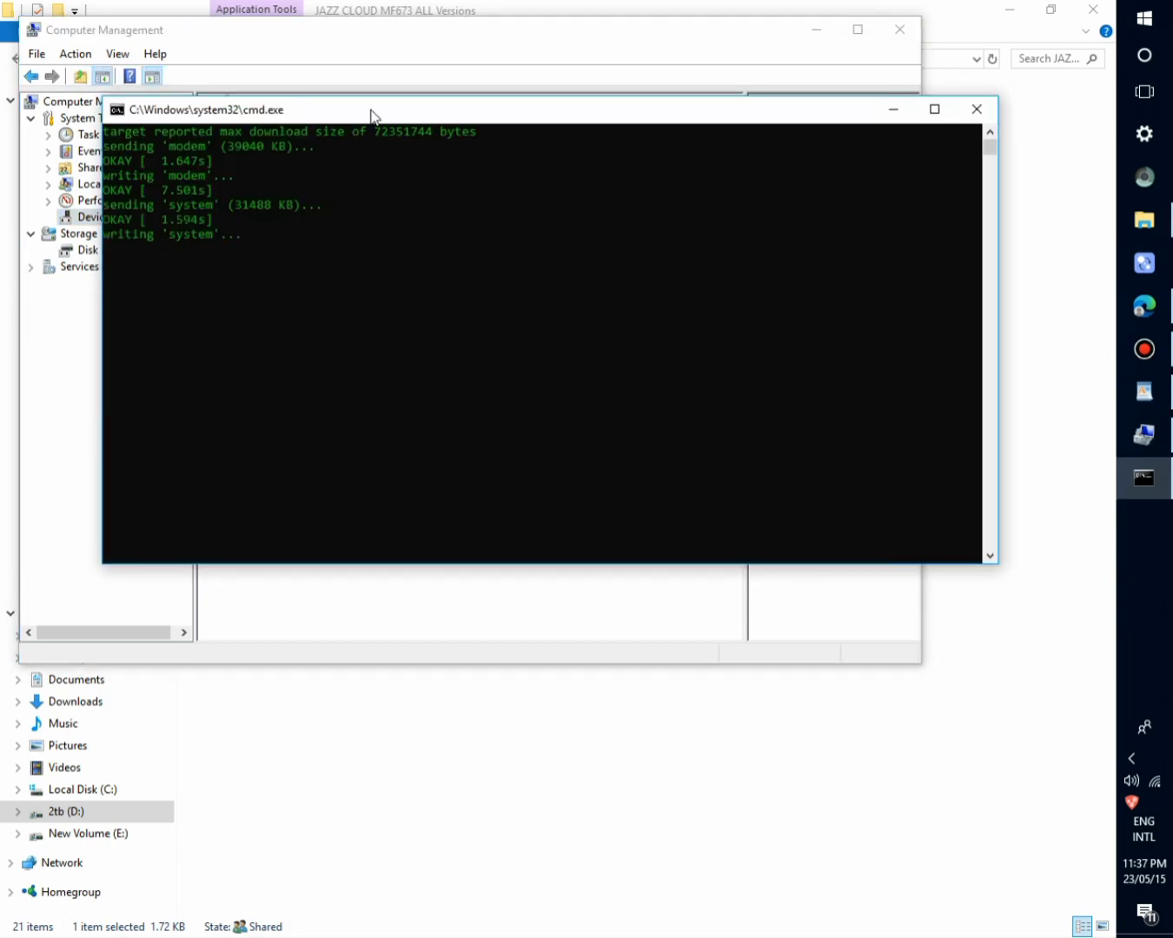
left_click_drag(372, 114, 442, 439)
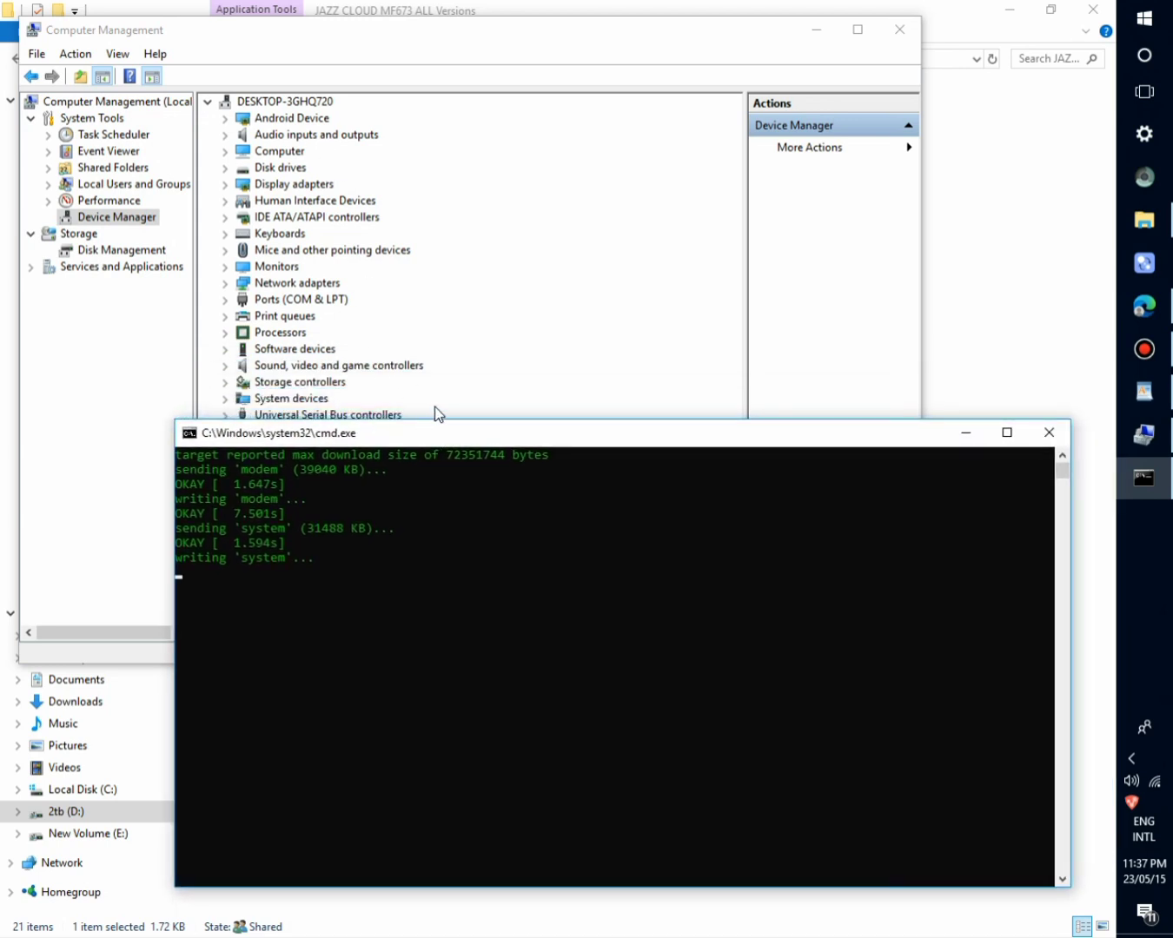
left_click_drag(442, 433, 409, 373)
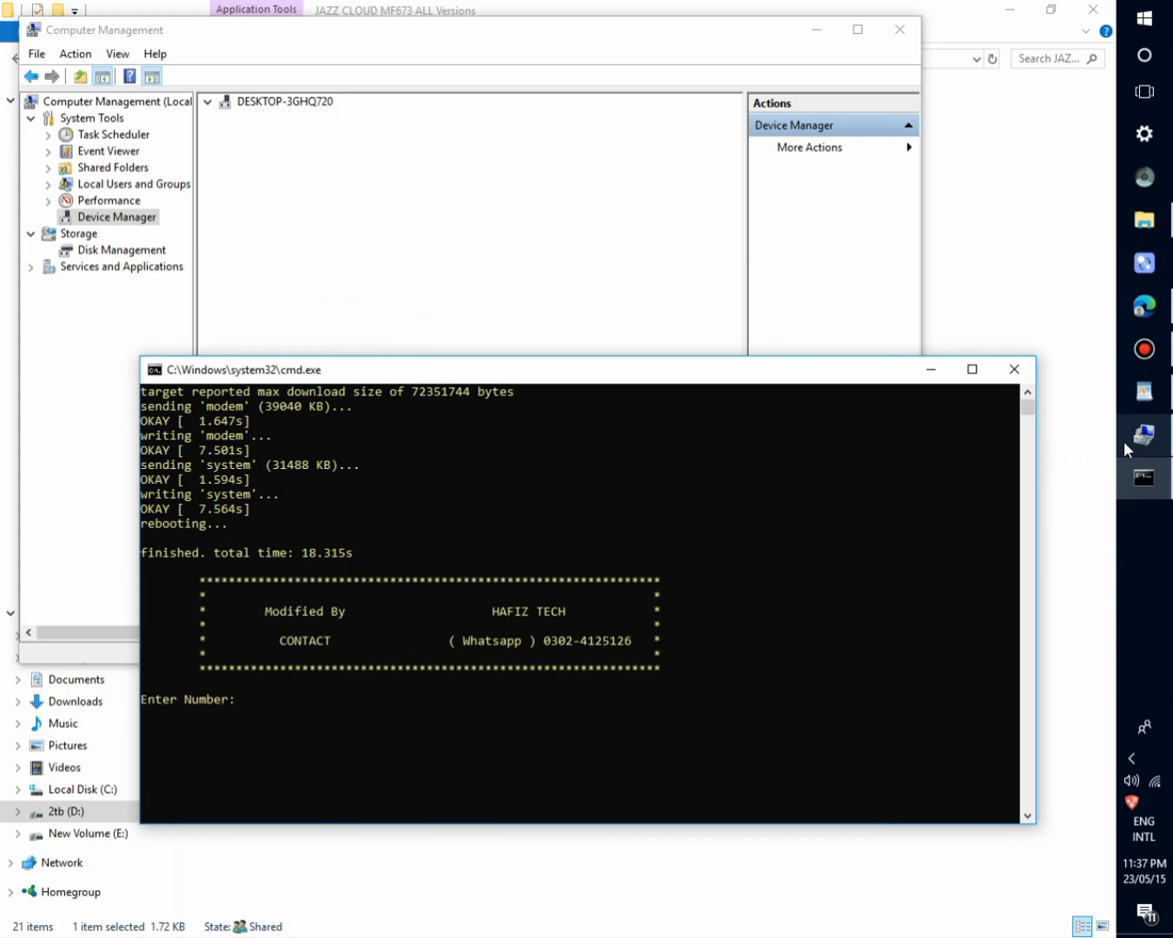
Step: Reload the jazz.wifi admin page in Edge until it loads after the reboot
left_click(1144, 306)
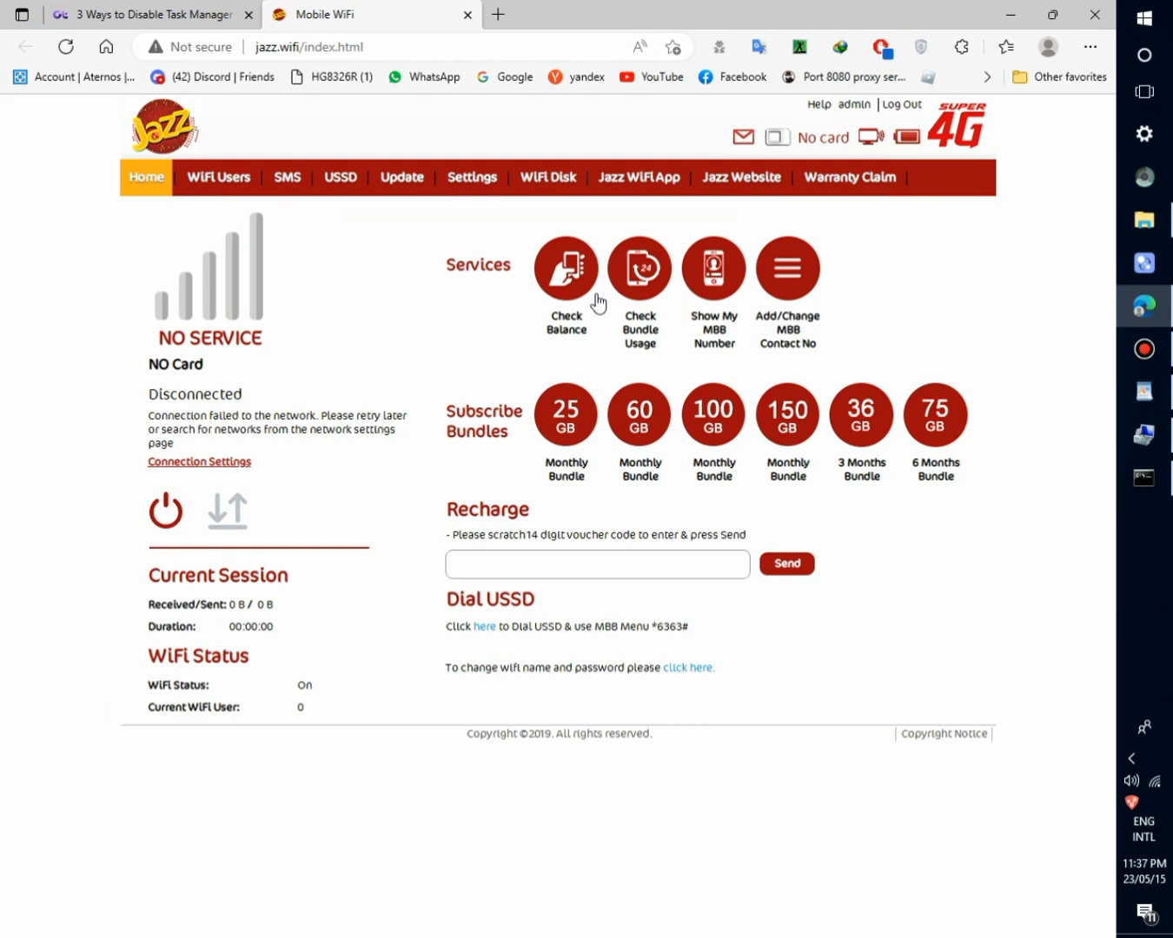
left_click(66, 47)
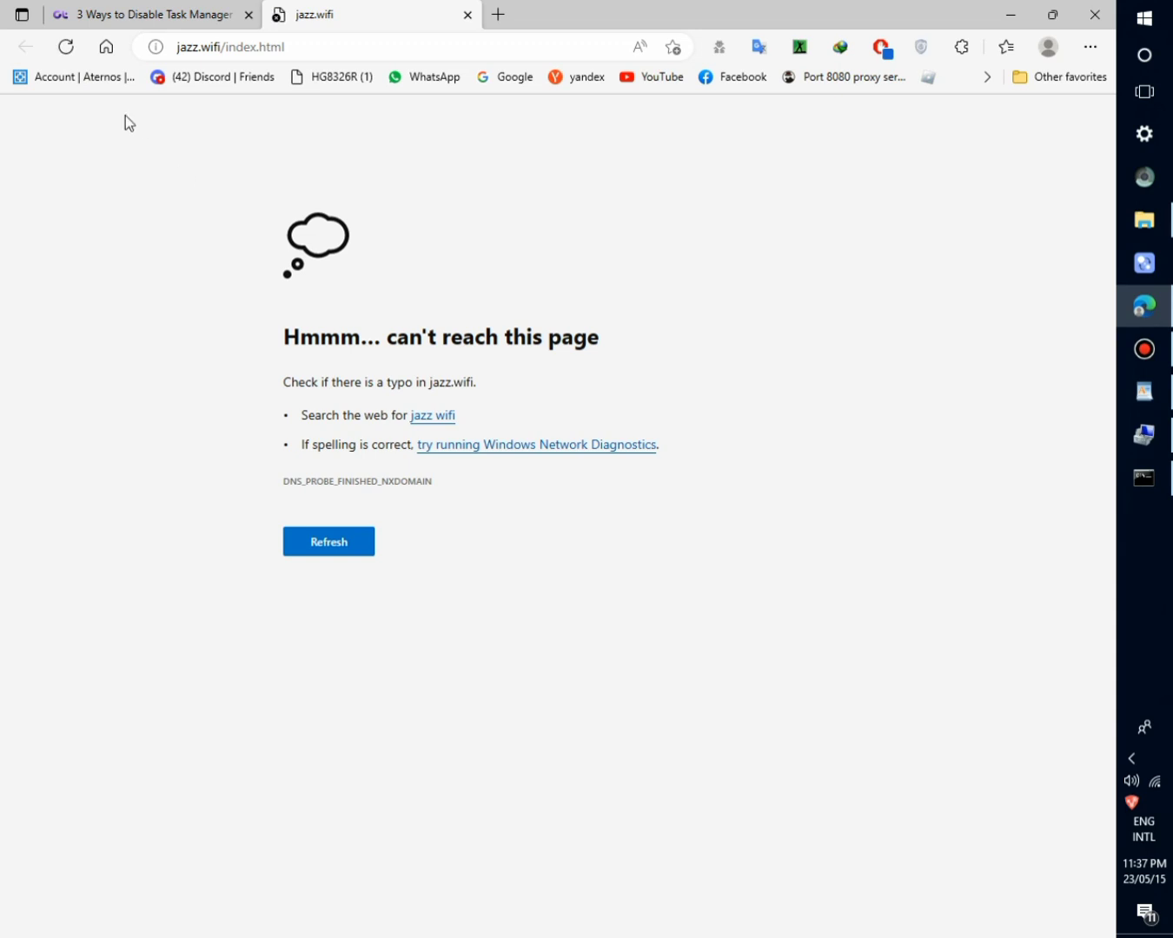
left_click(67, 47)
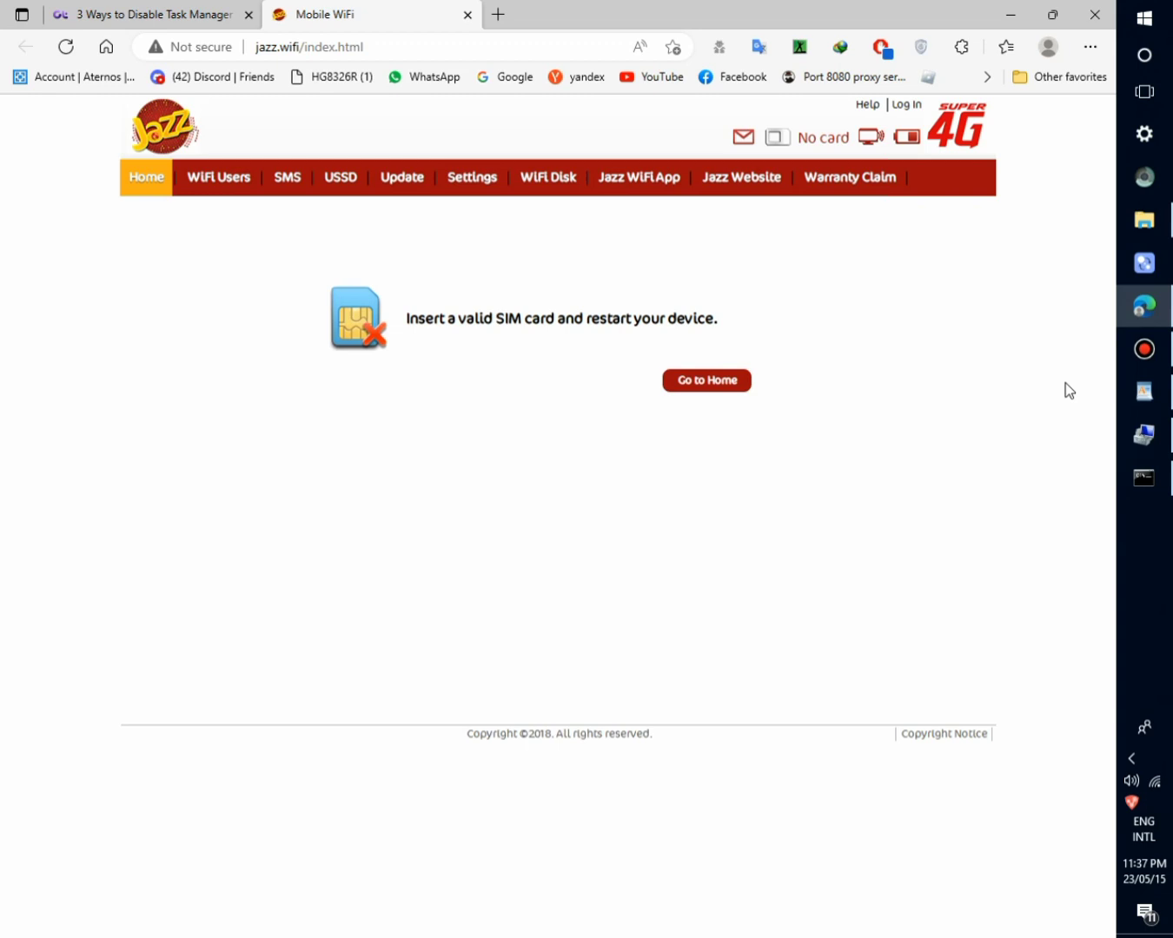
Step: Confirm the Qualcomm HS-USB Android DIAG port is listed as COM99 under Ports
left_click(1126, 429)
double_click(304, 316)
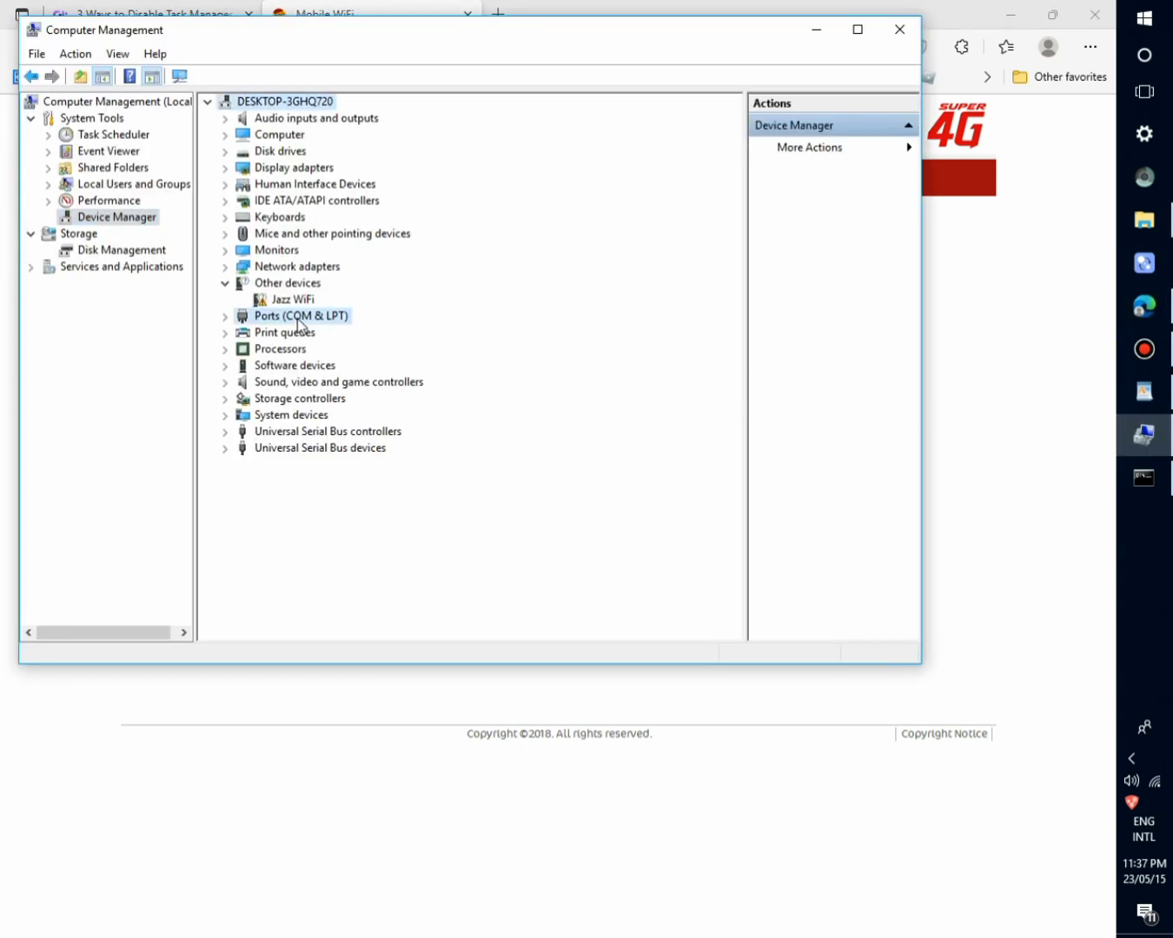
left_click(445, 368)
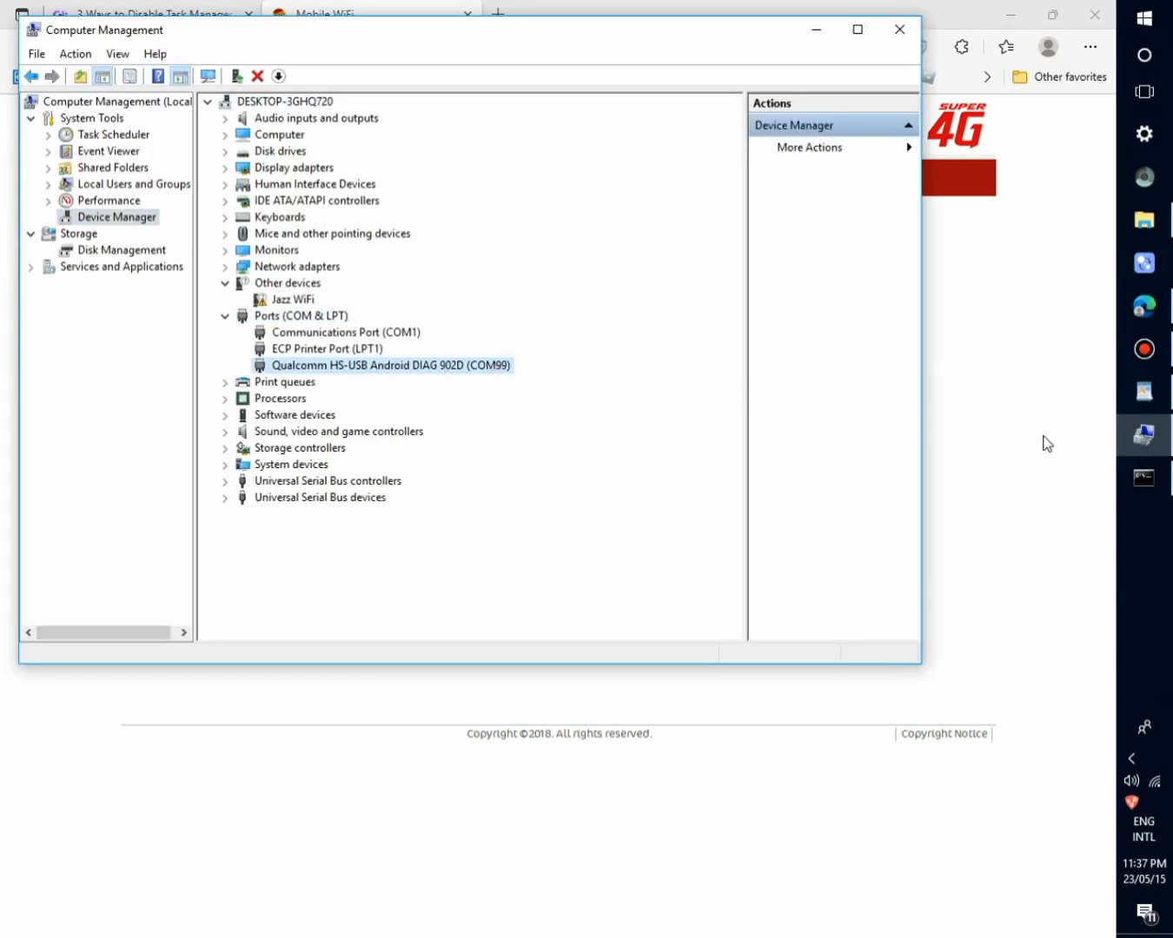
left_click(1145, 487)
left_click(473, 732)
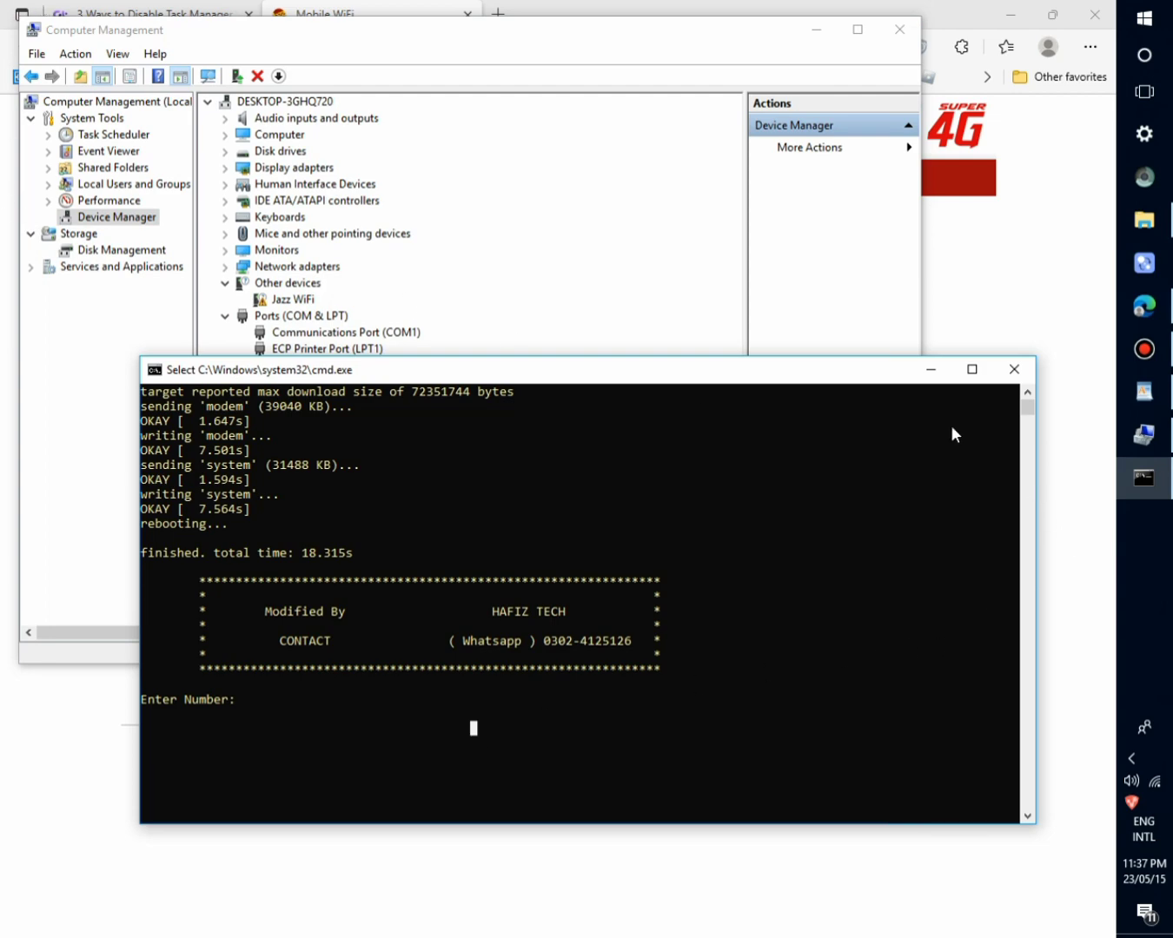
Step: Enter the device's 15-digit IMEI at the script's Enter Number prompt
left_click(1131, 357)
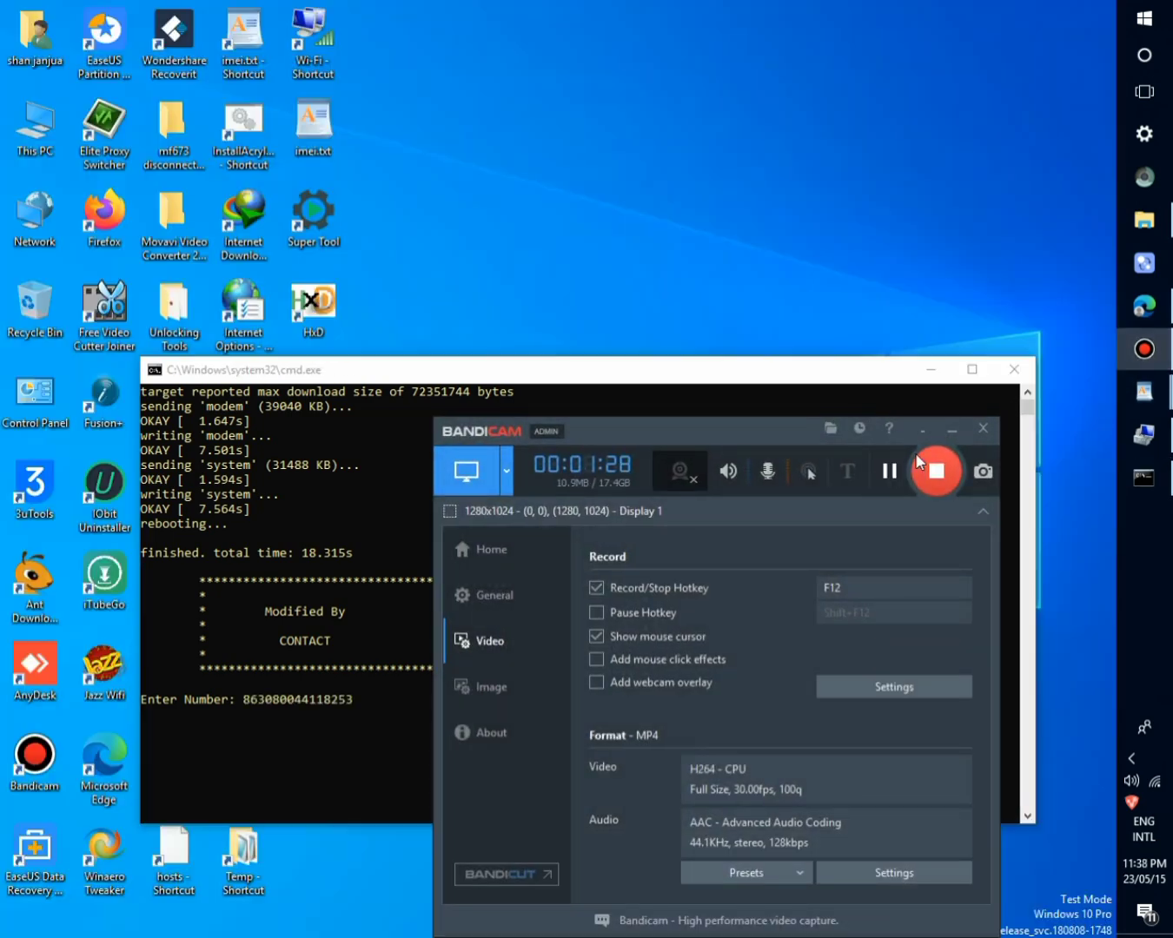
left_click(952, 428)
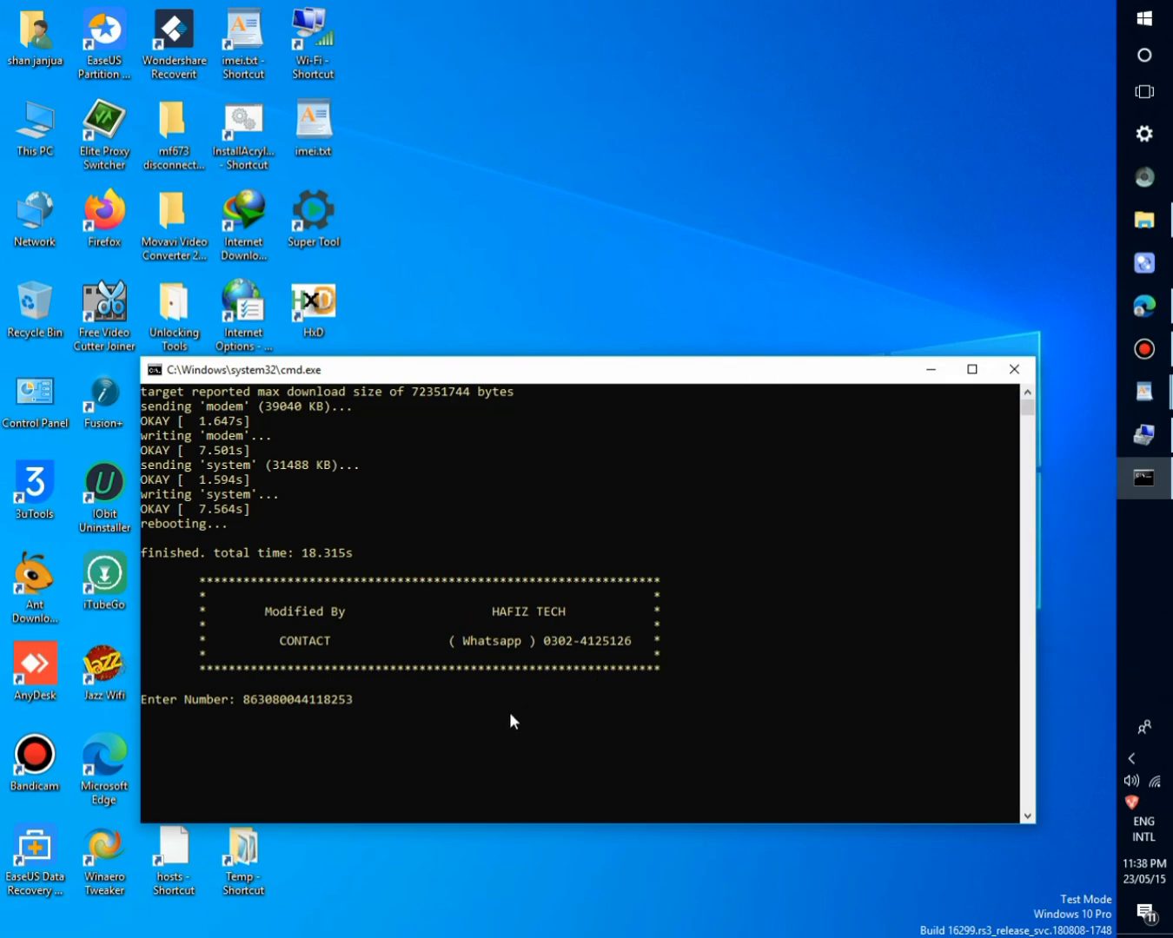
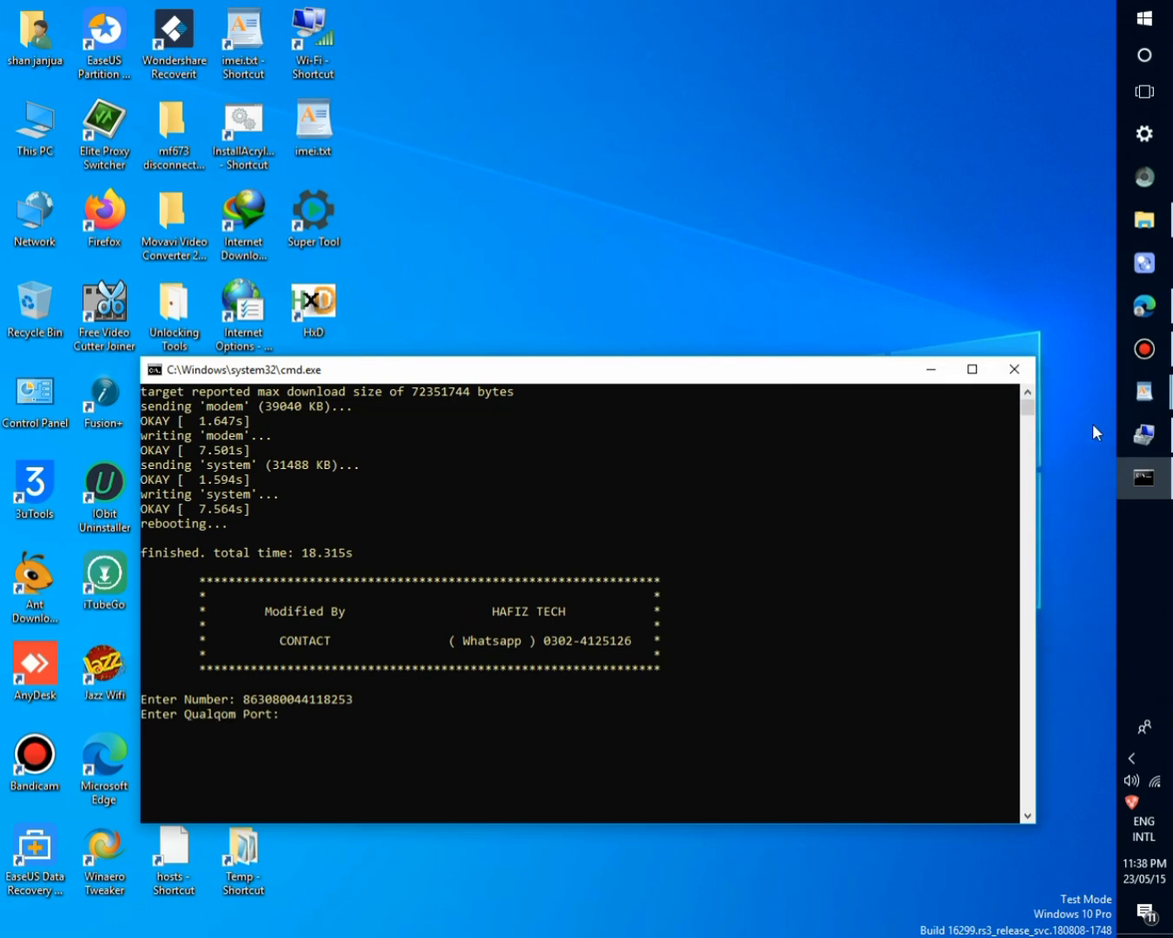
Step: Confirm in Device Manager that the Qualcomm HS-USB DIAG port is COM99, then return to the script
left_click(1144, 434)
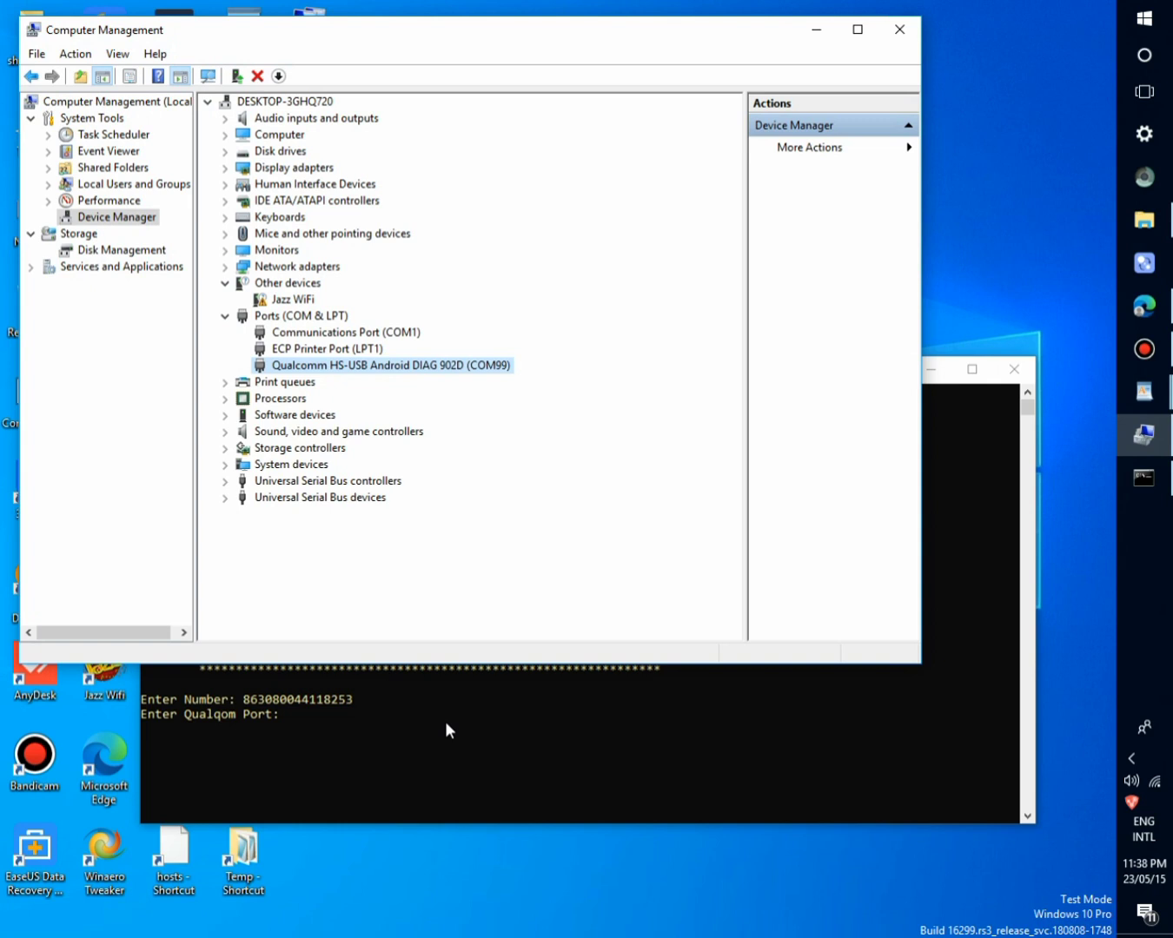
left_click(444, 721)
Step: Enter 99 at the script's Qualcomm port prompt
type("99")
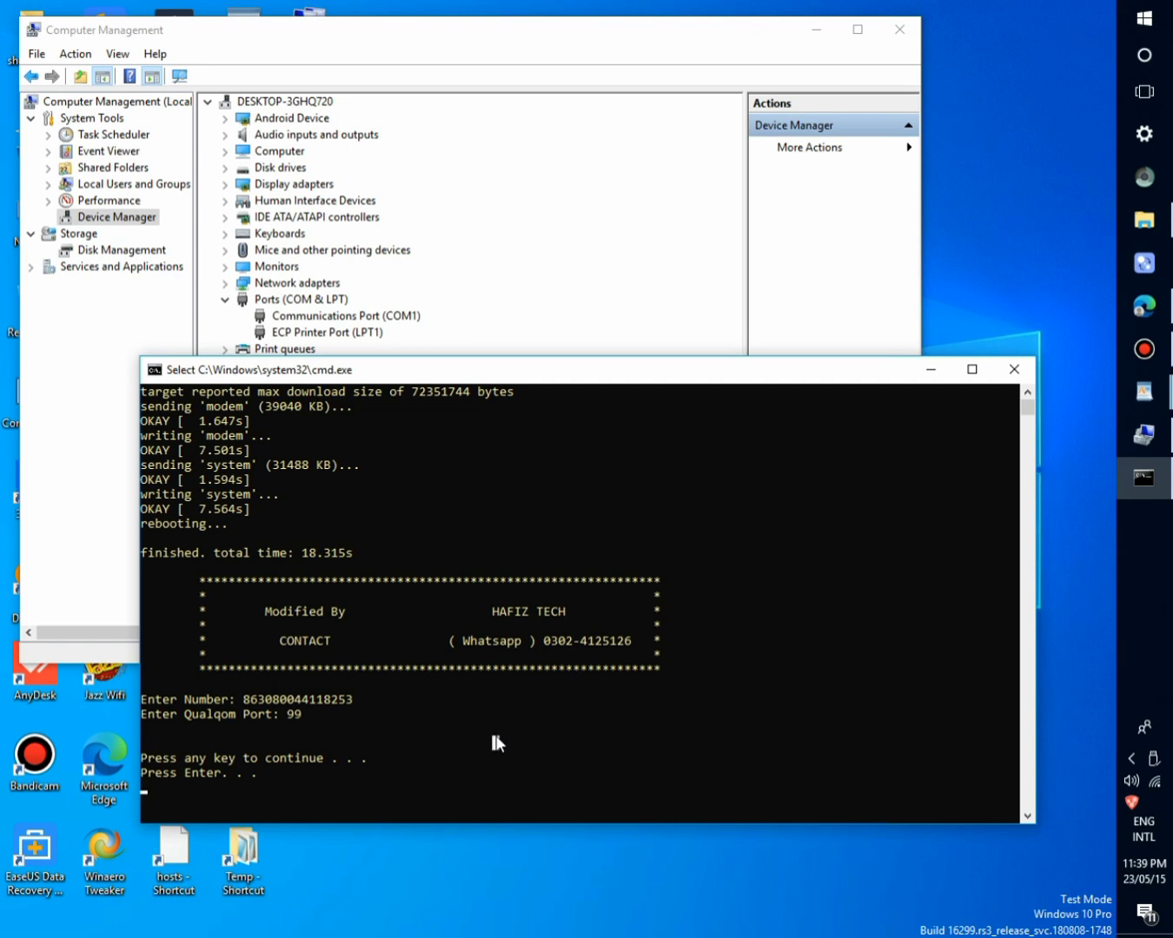
Step: Resume the script so it sends and writes the 31872 KB 'system' partition
key("Return")
key("Return")
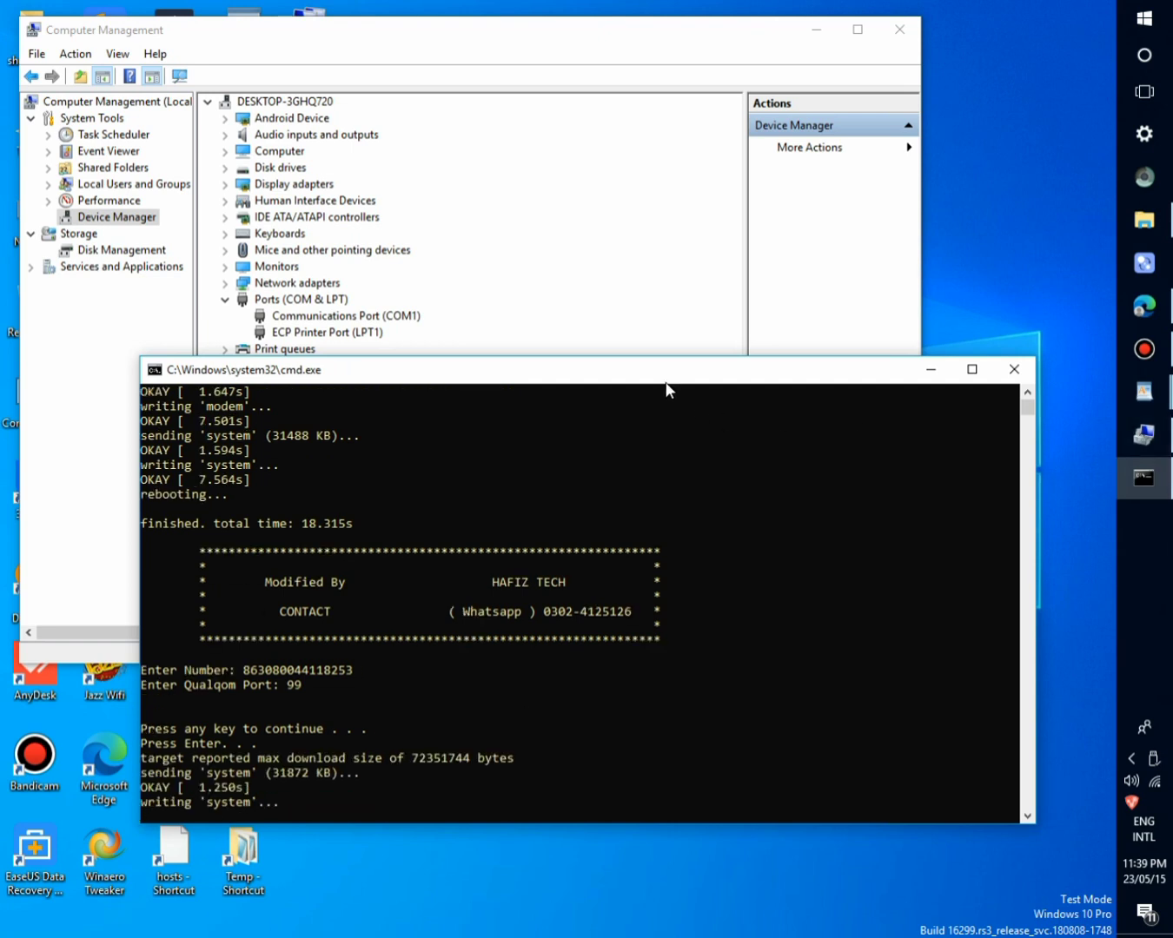
left_click_drag(660, 363, 654, 231)
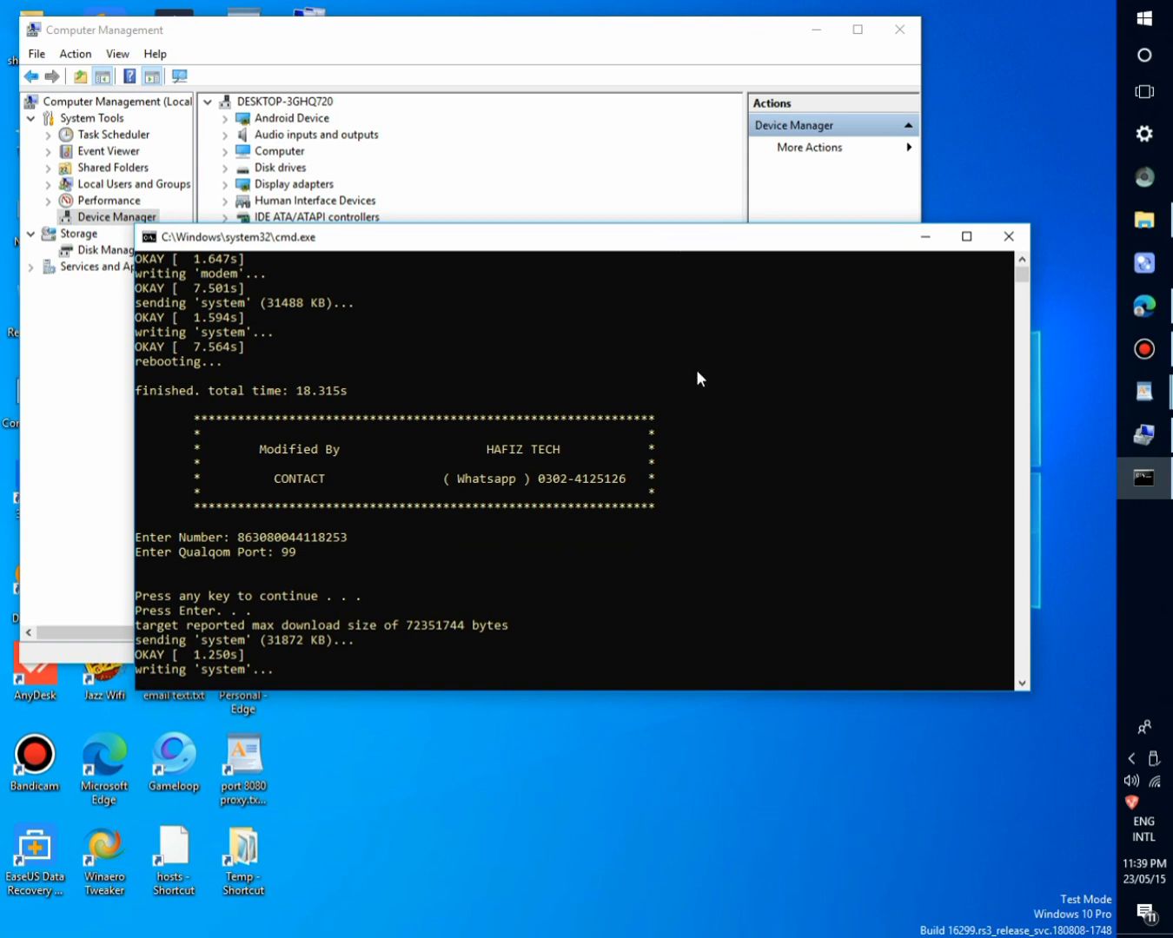
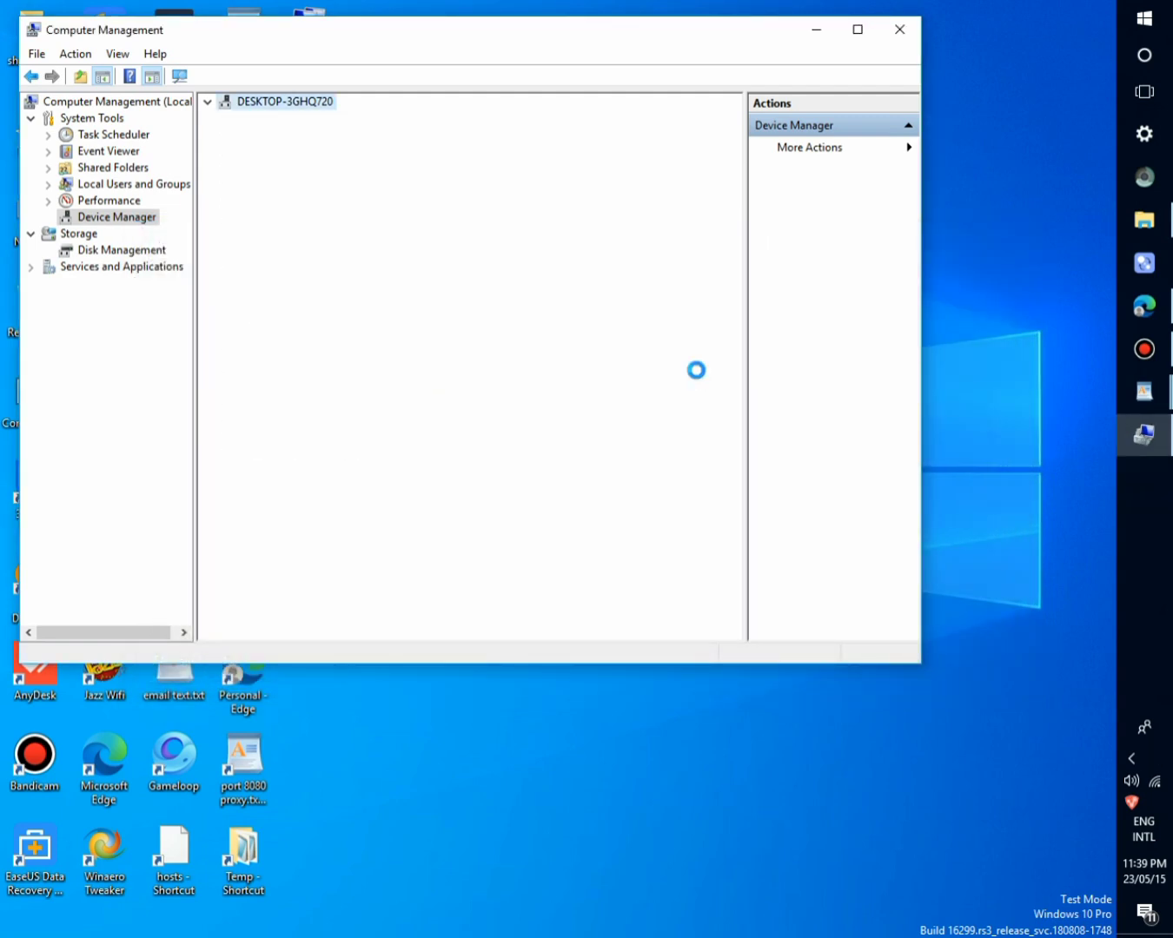
Step: Bring the jazz.wifi admin page back to the front, showing NO SERVICE and no SIM card
left_click(1144, 306)
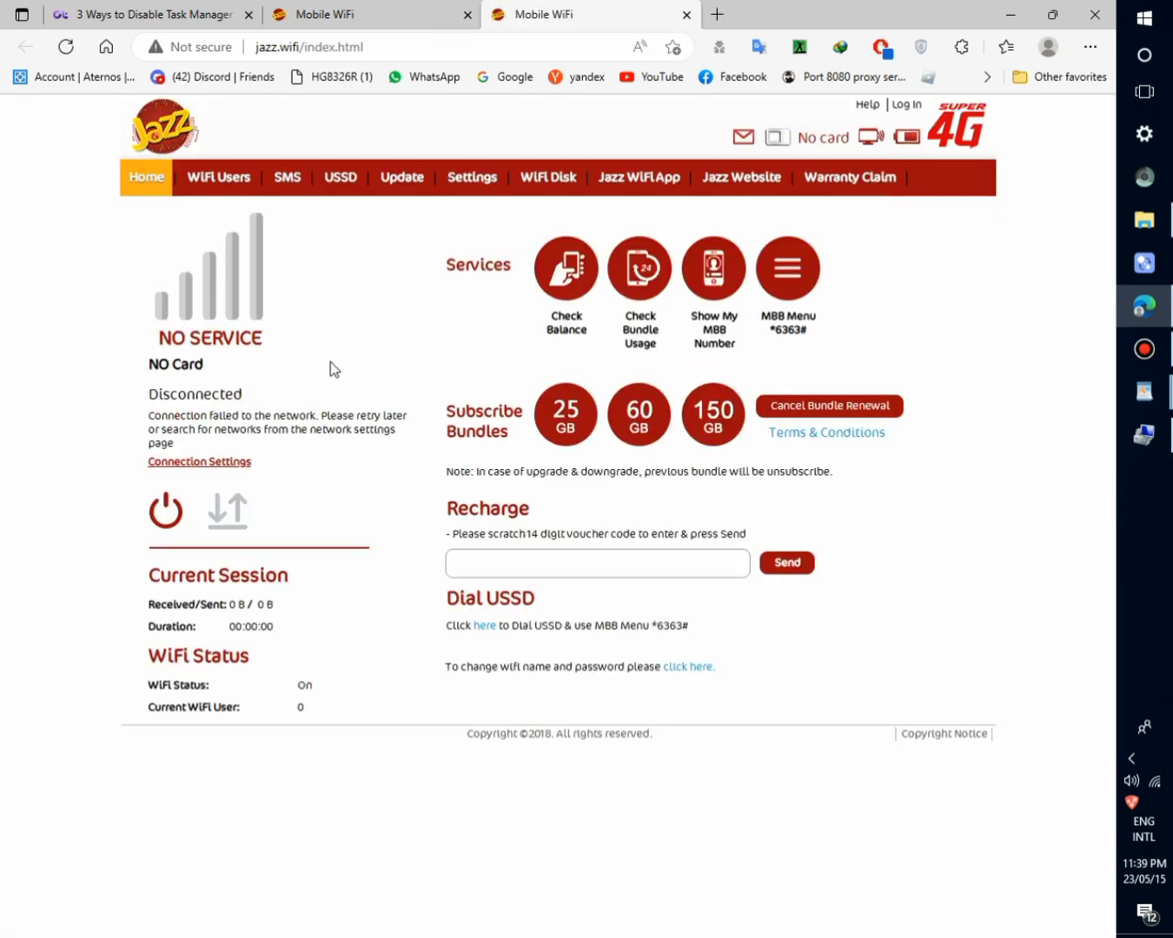
Step: Reload the jazz.wifi status page and close the duplicate Mobile WiFi tab until HSPA on ZONG appears
left_click(65, 50)
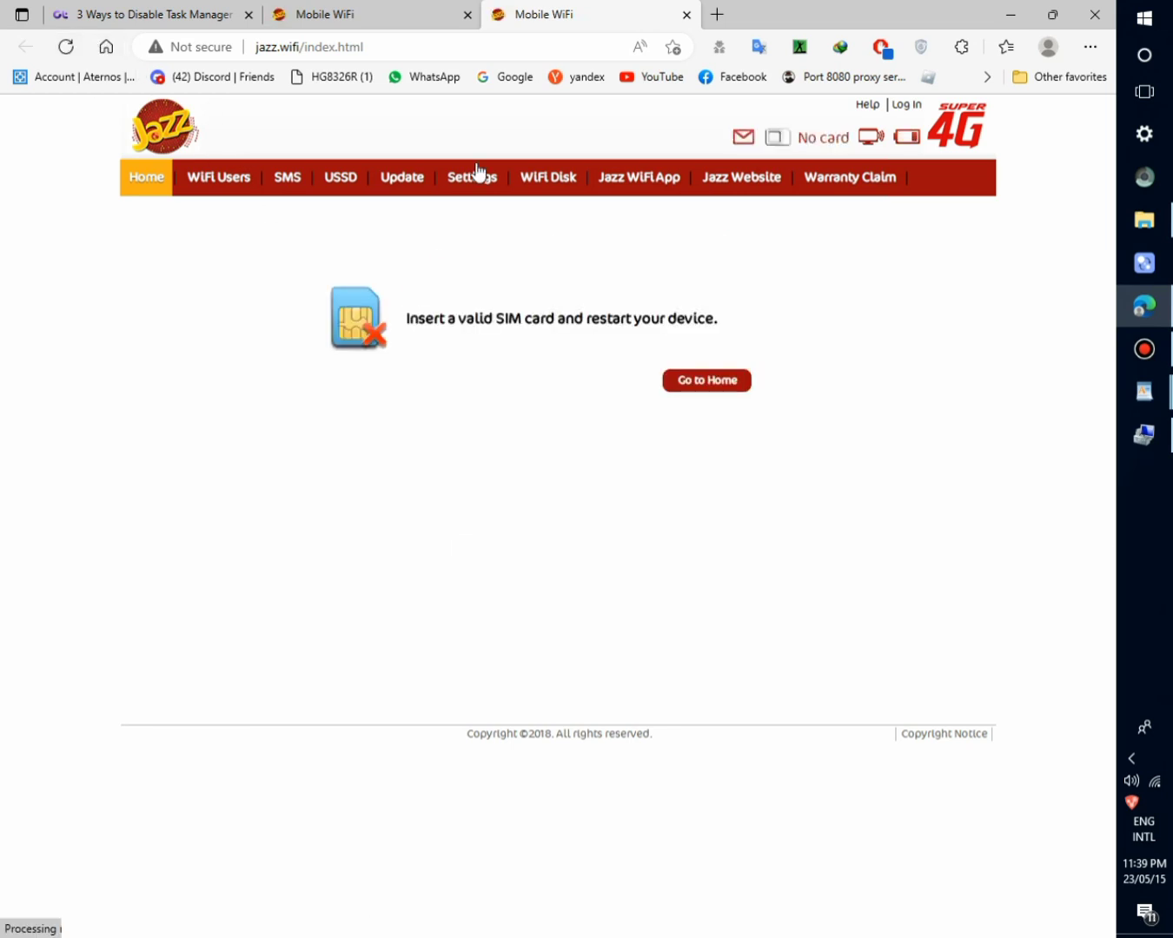
left_click(467, 15)
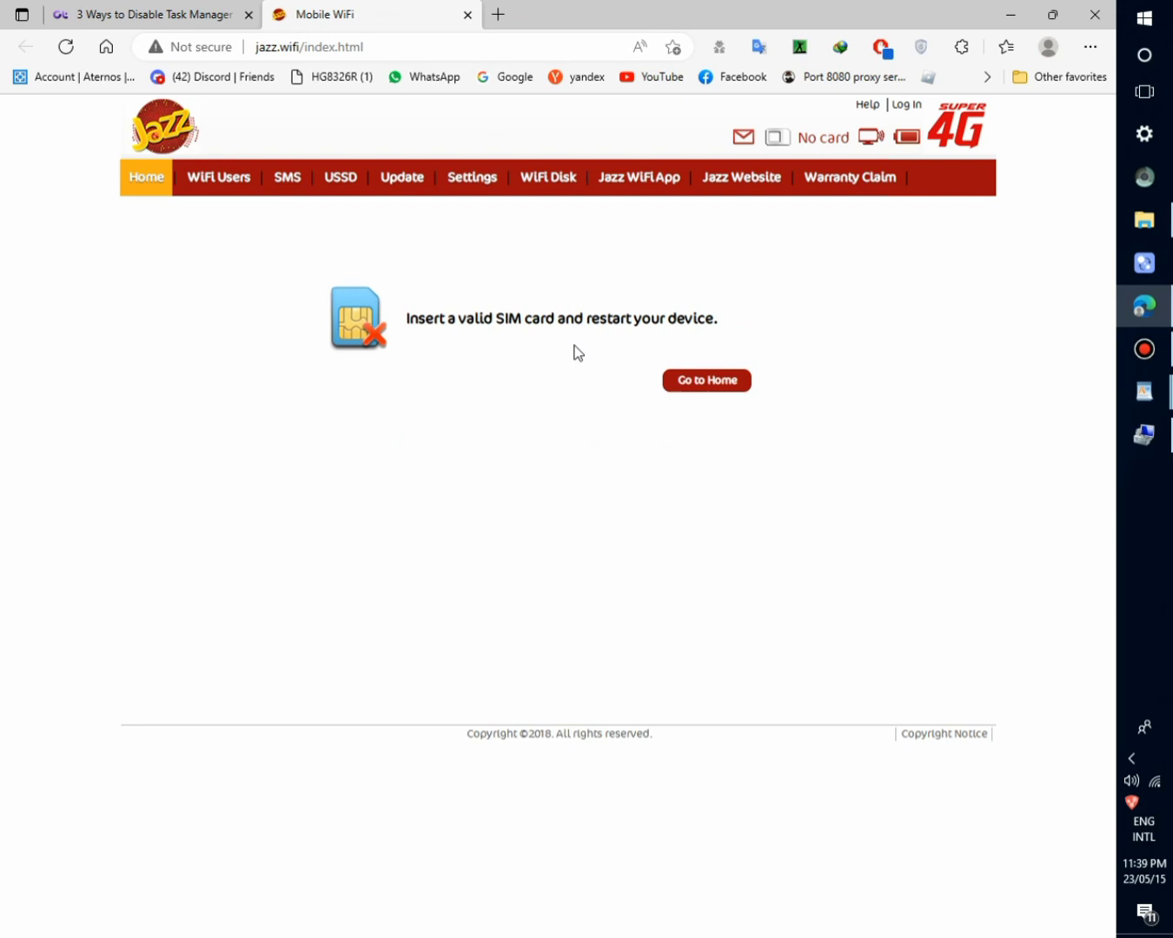
left_click(1144, 349)
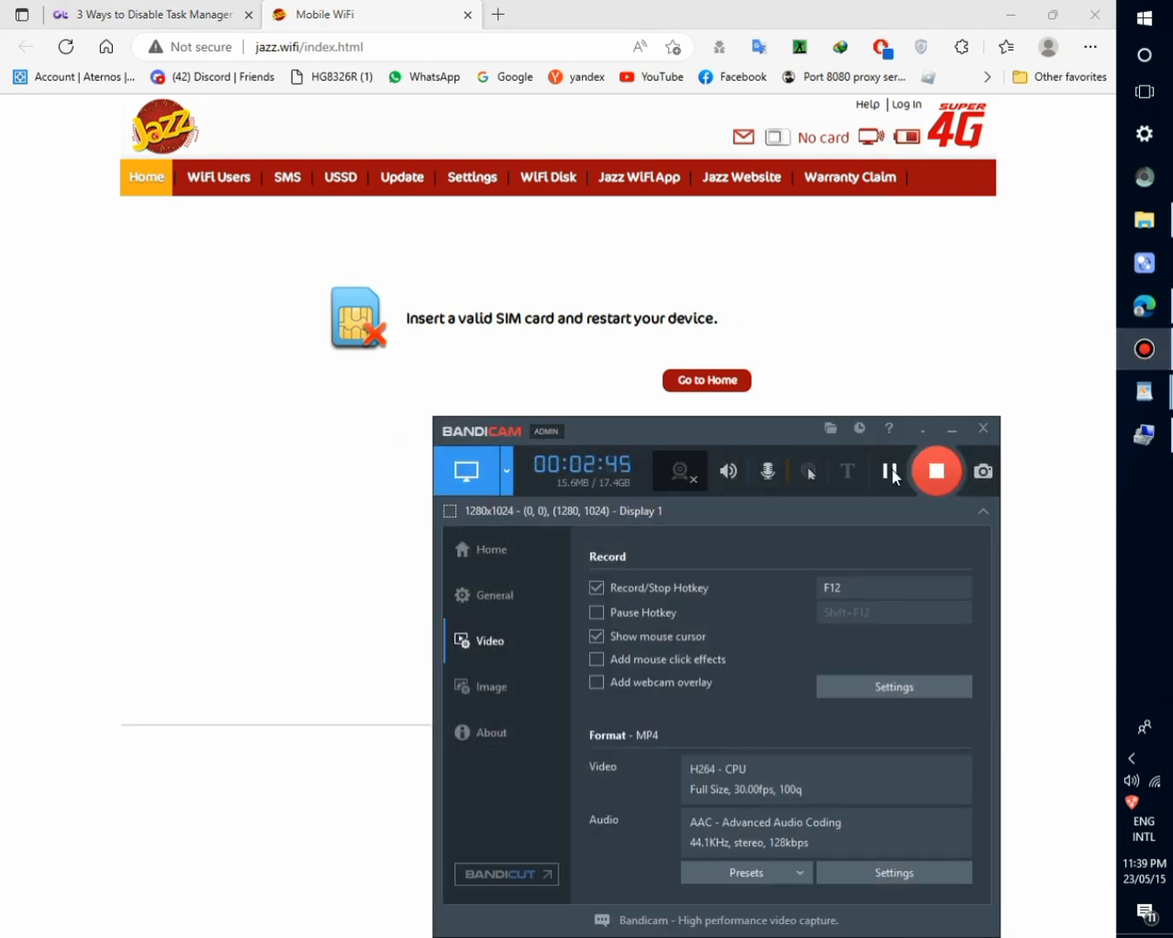
left_click(952, 430)
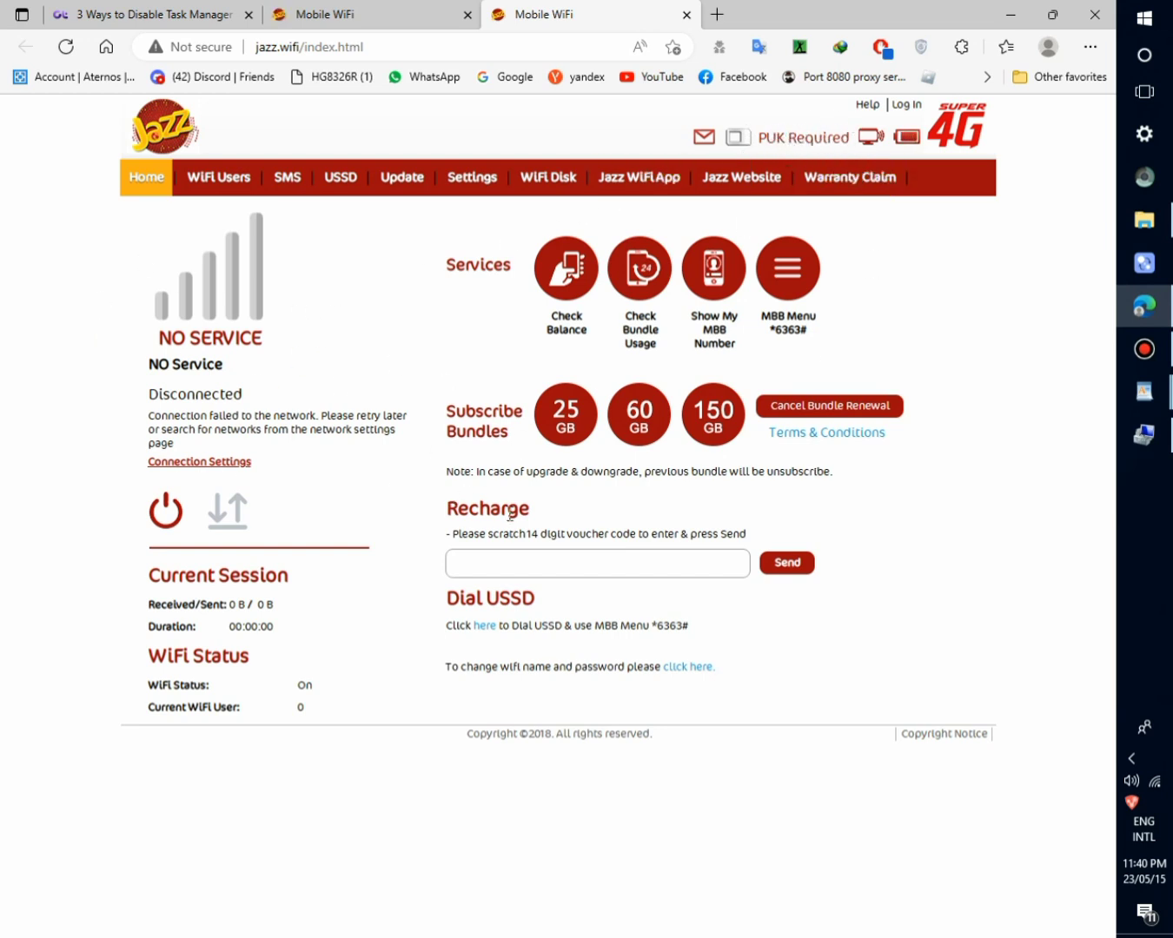
left_click(1145, 348)
left_click(891, 473)
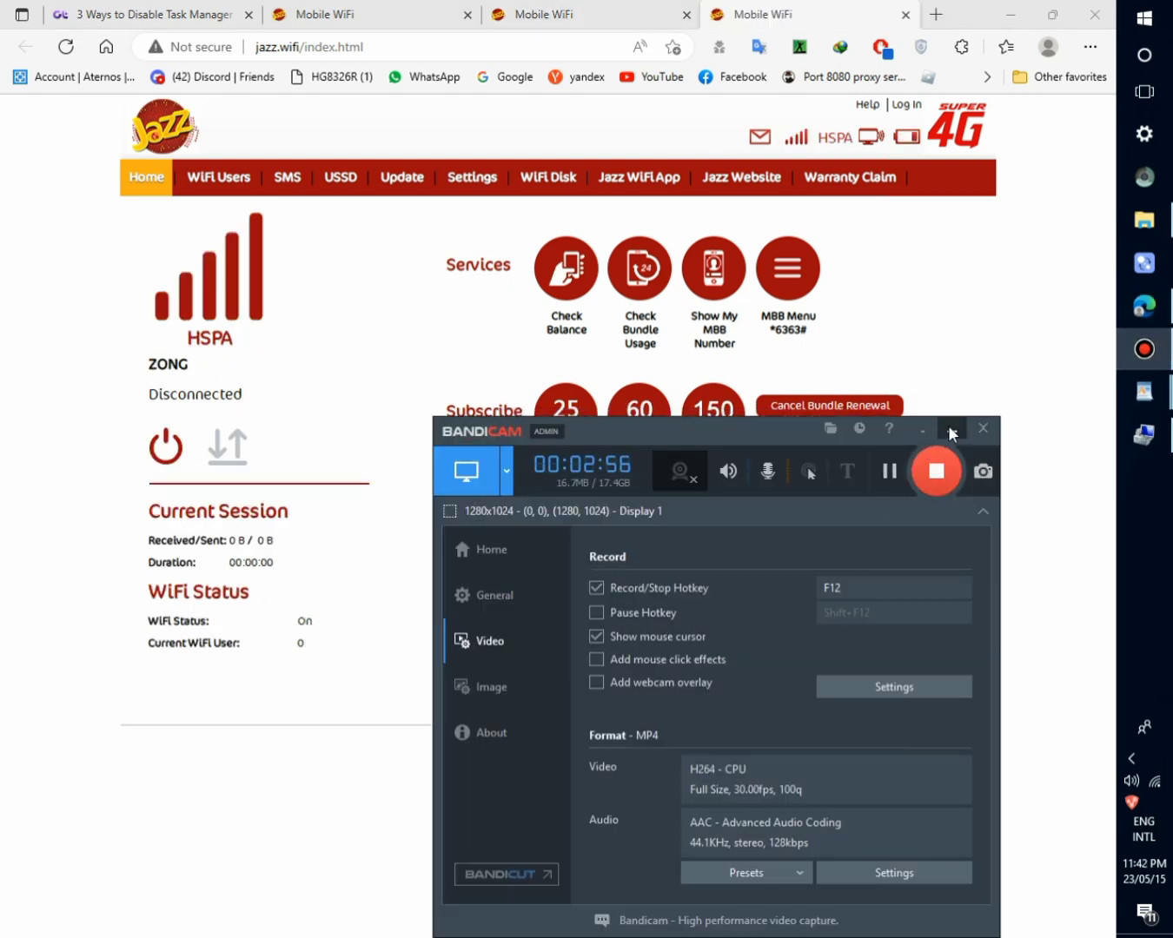
Step: Sign in to the router settings using the browser's saved credentials
left_click(952, 430)
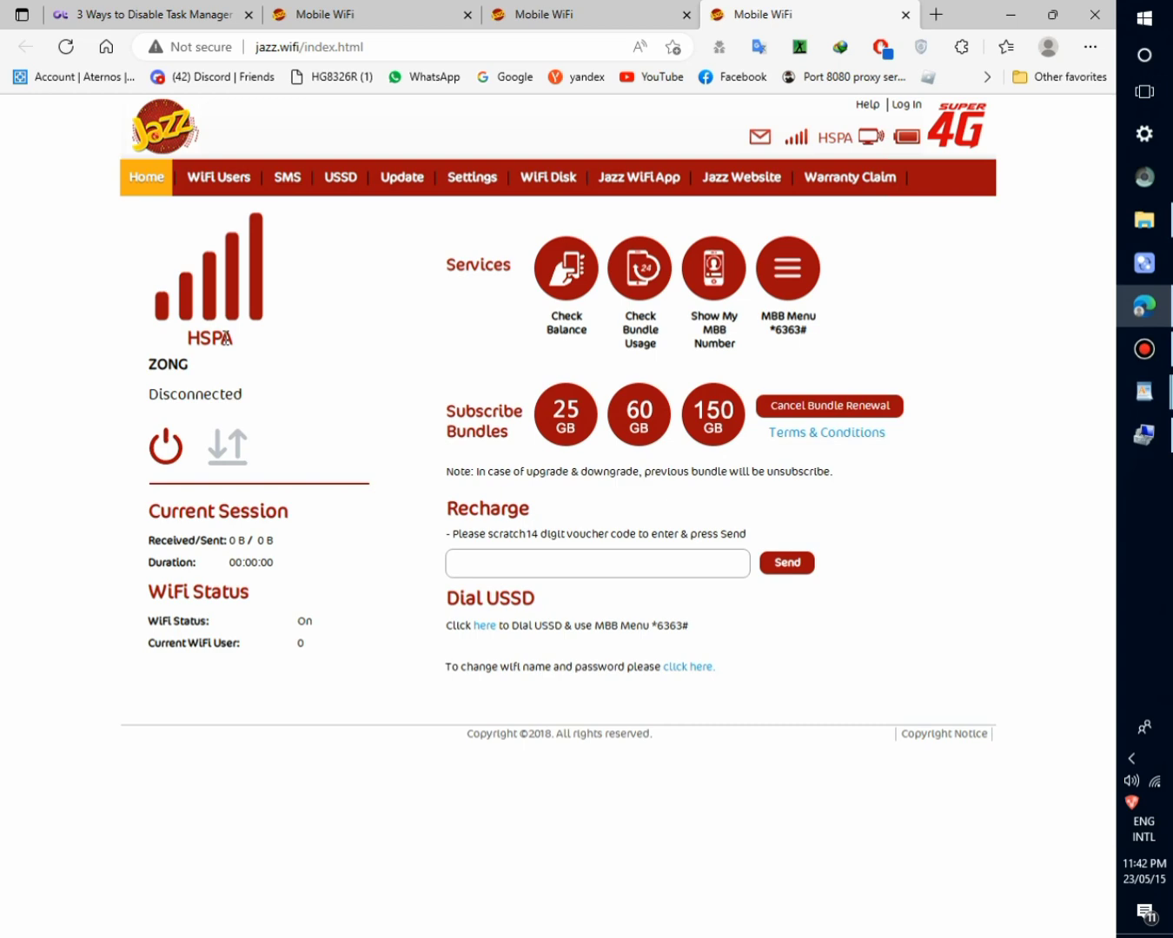
left_click(456, 190)
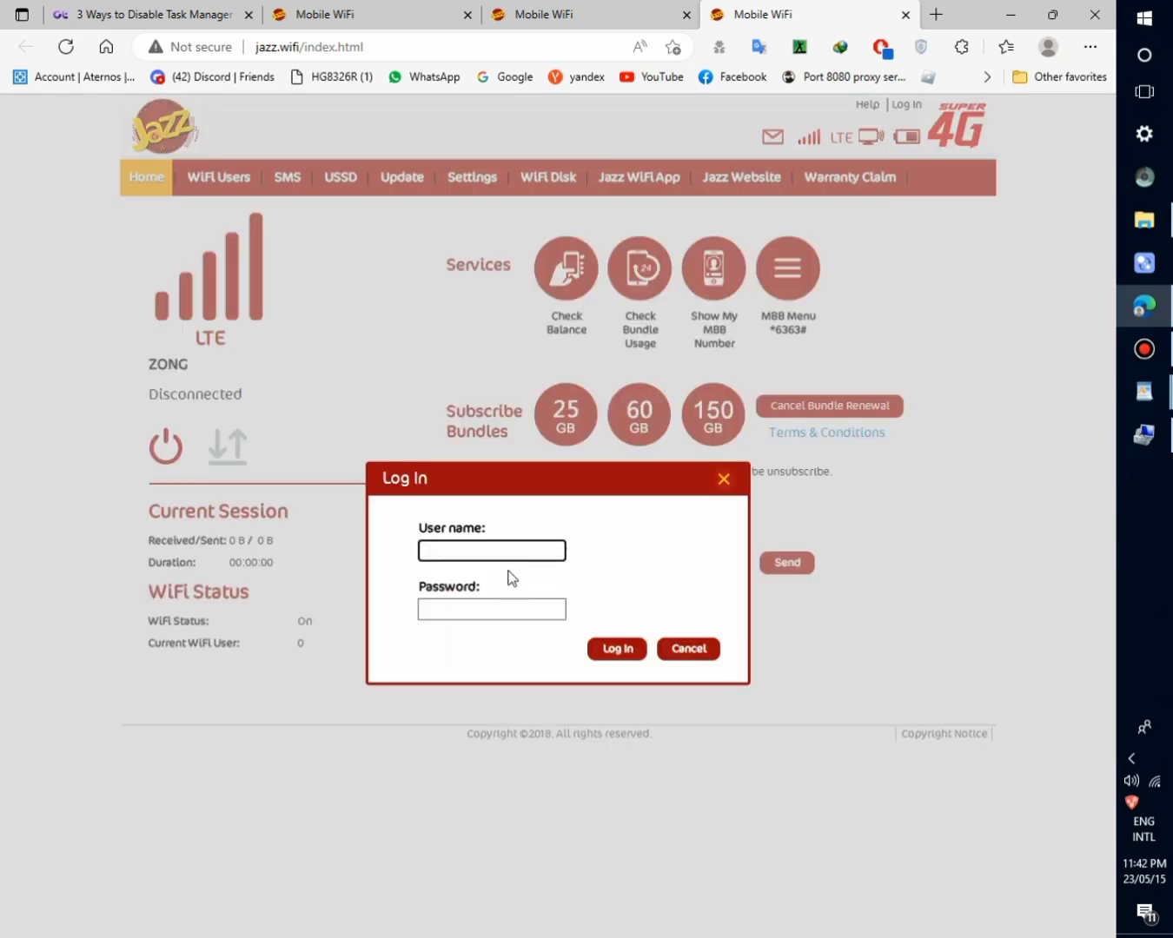
left_click(526, 546)
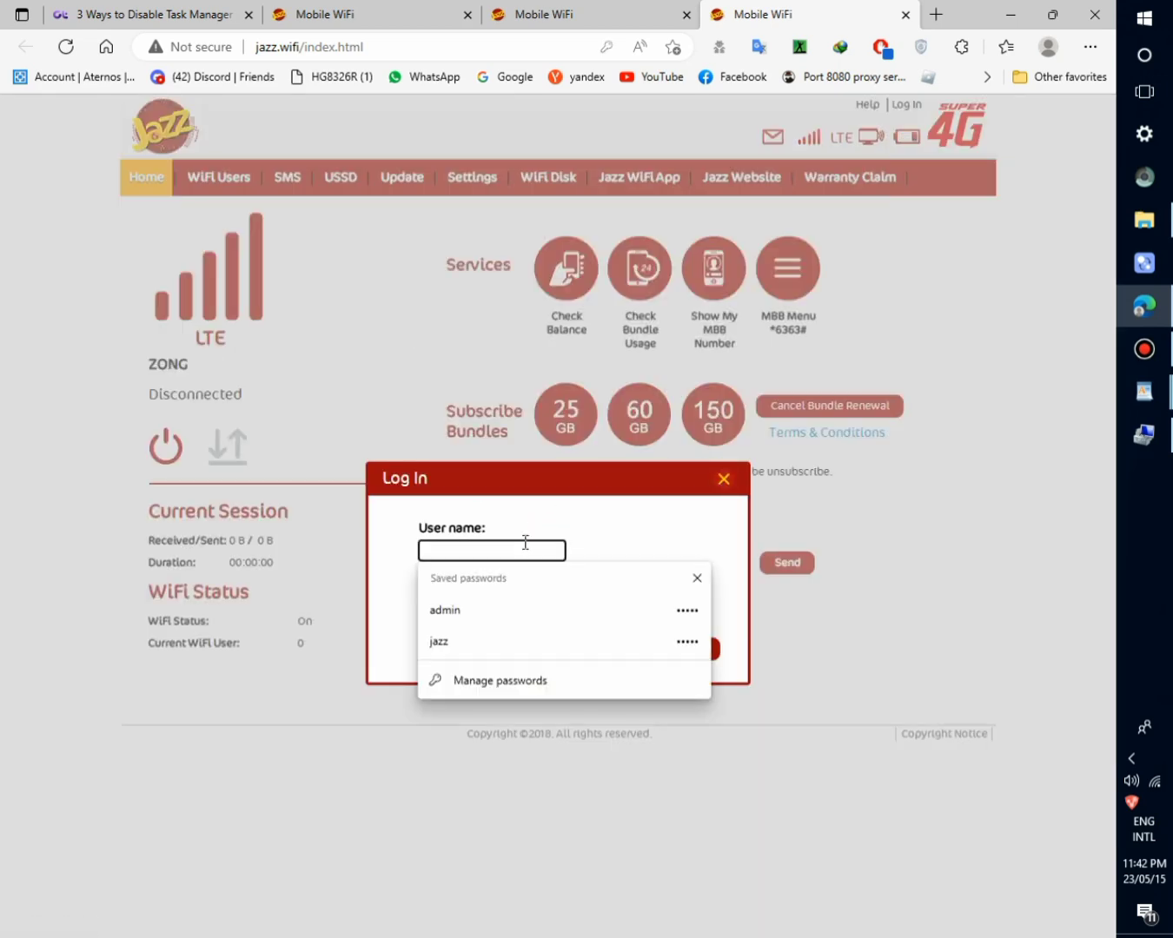
left_click(486, 607)
left_click(610, 649)
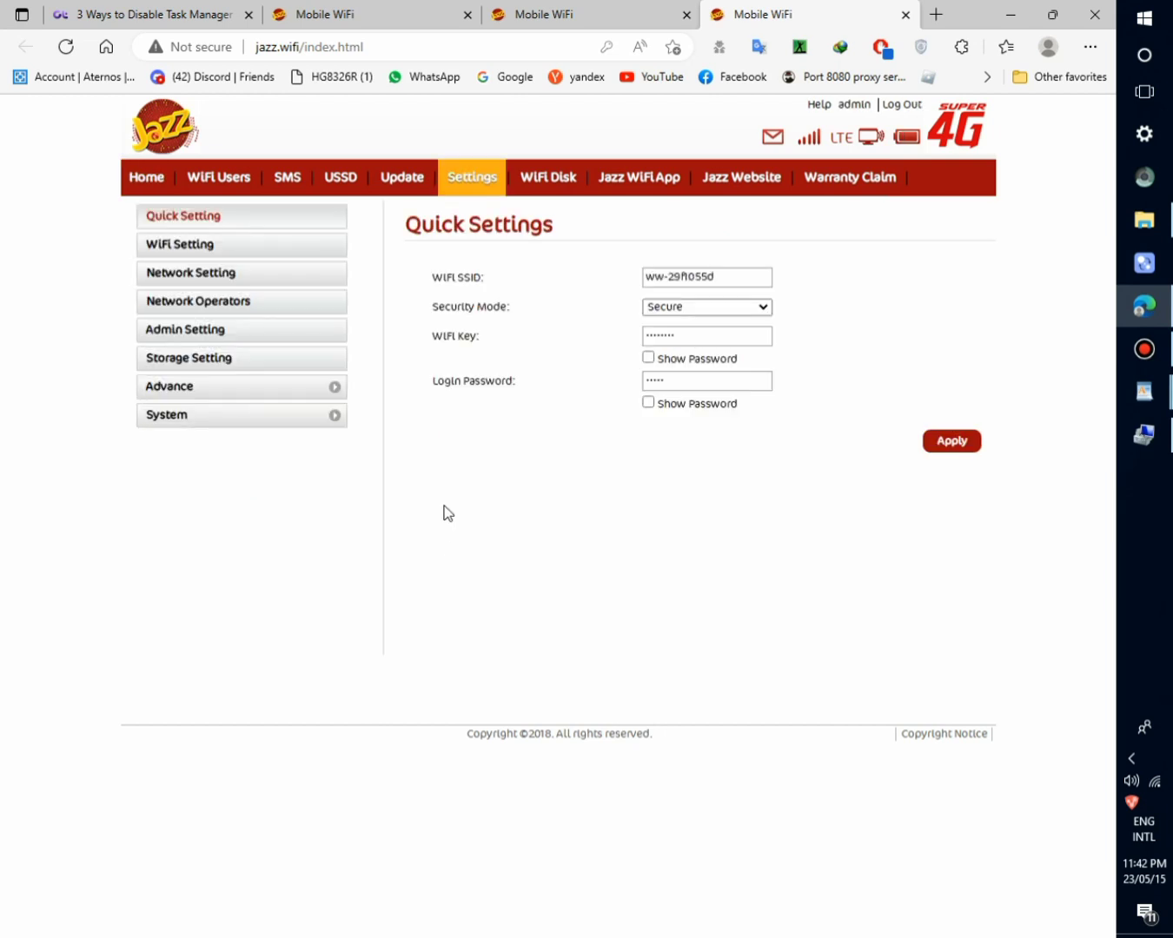
Step: Review System > Device Information, then return Home and start the LTE data connection
left_click(265, 414)
left_click(237, 439)
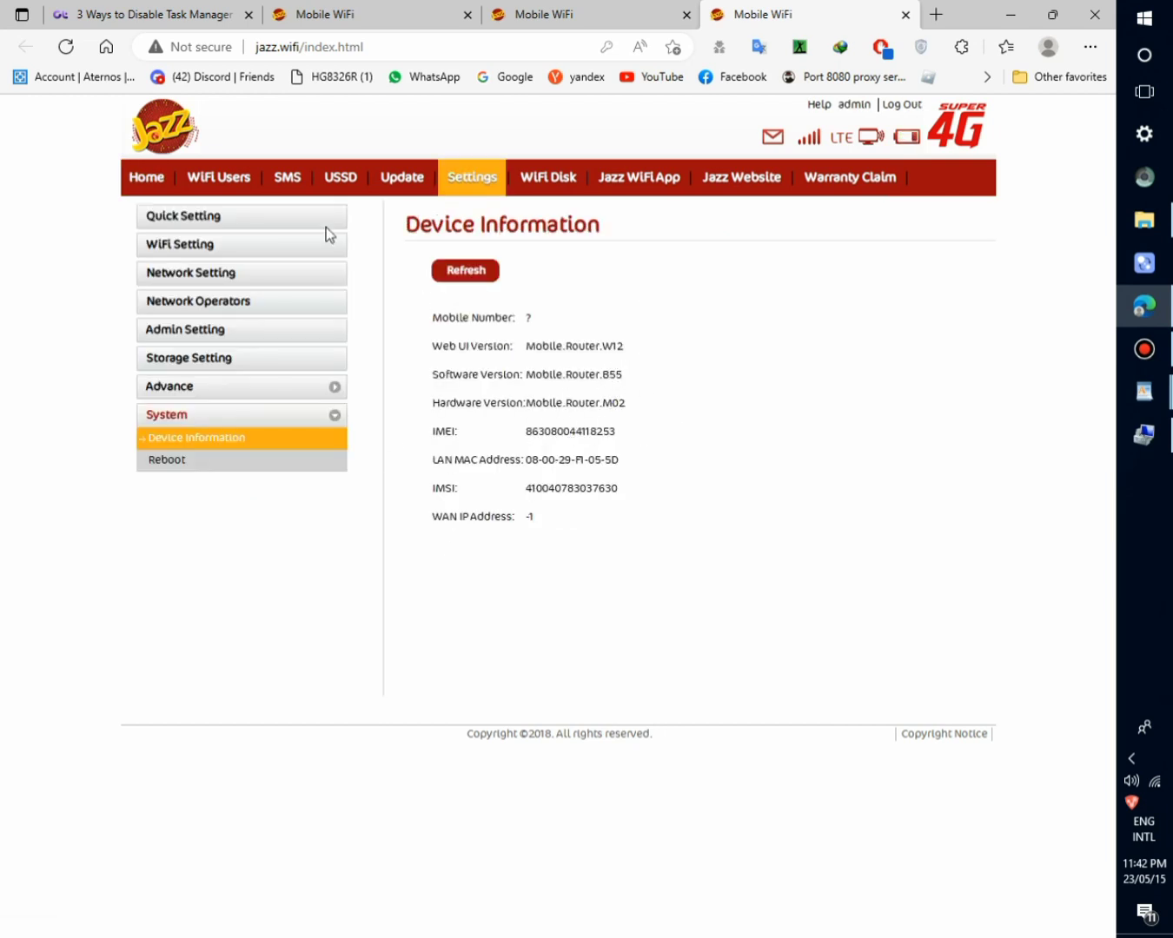
left_click(135, 186)
left_click(241, 446)
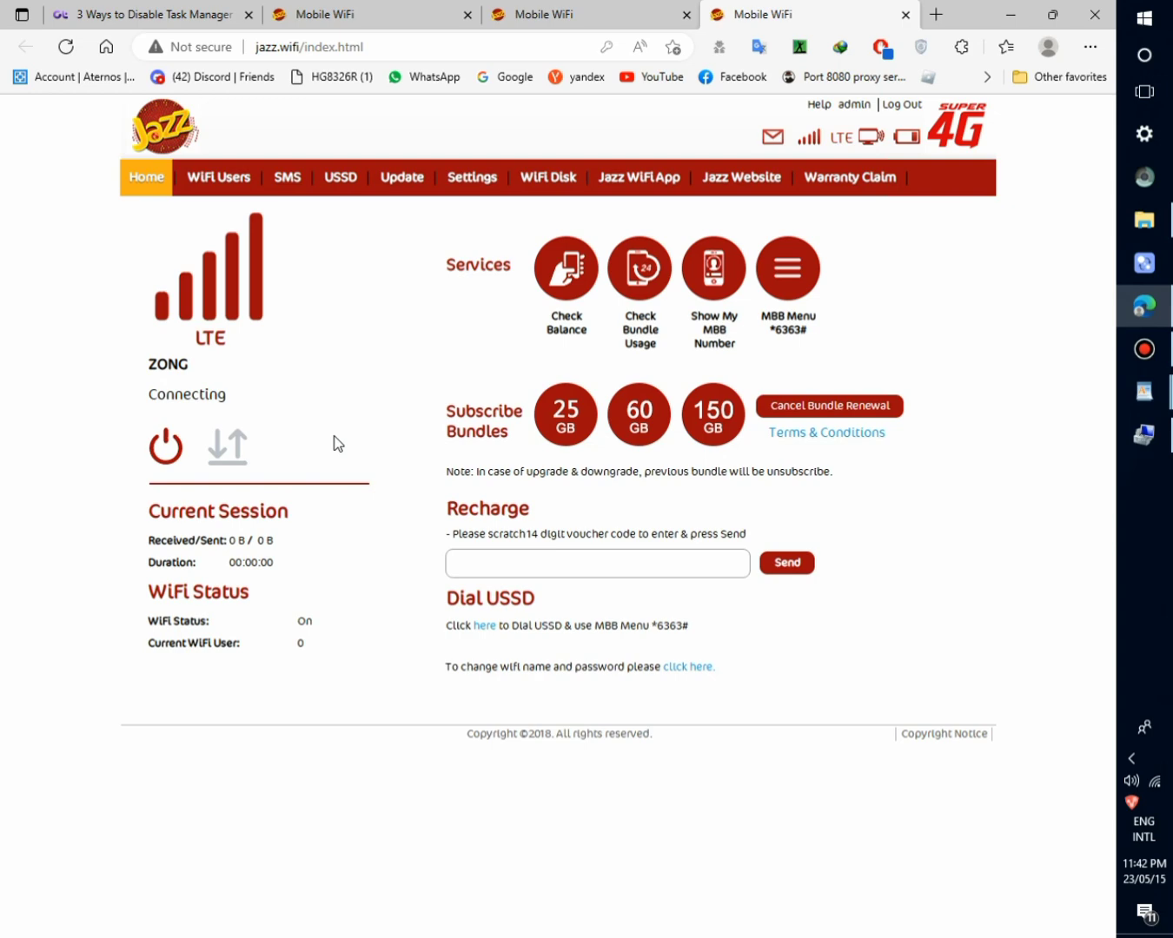
left_click(1145, 348)
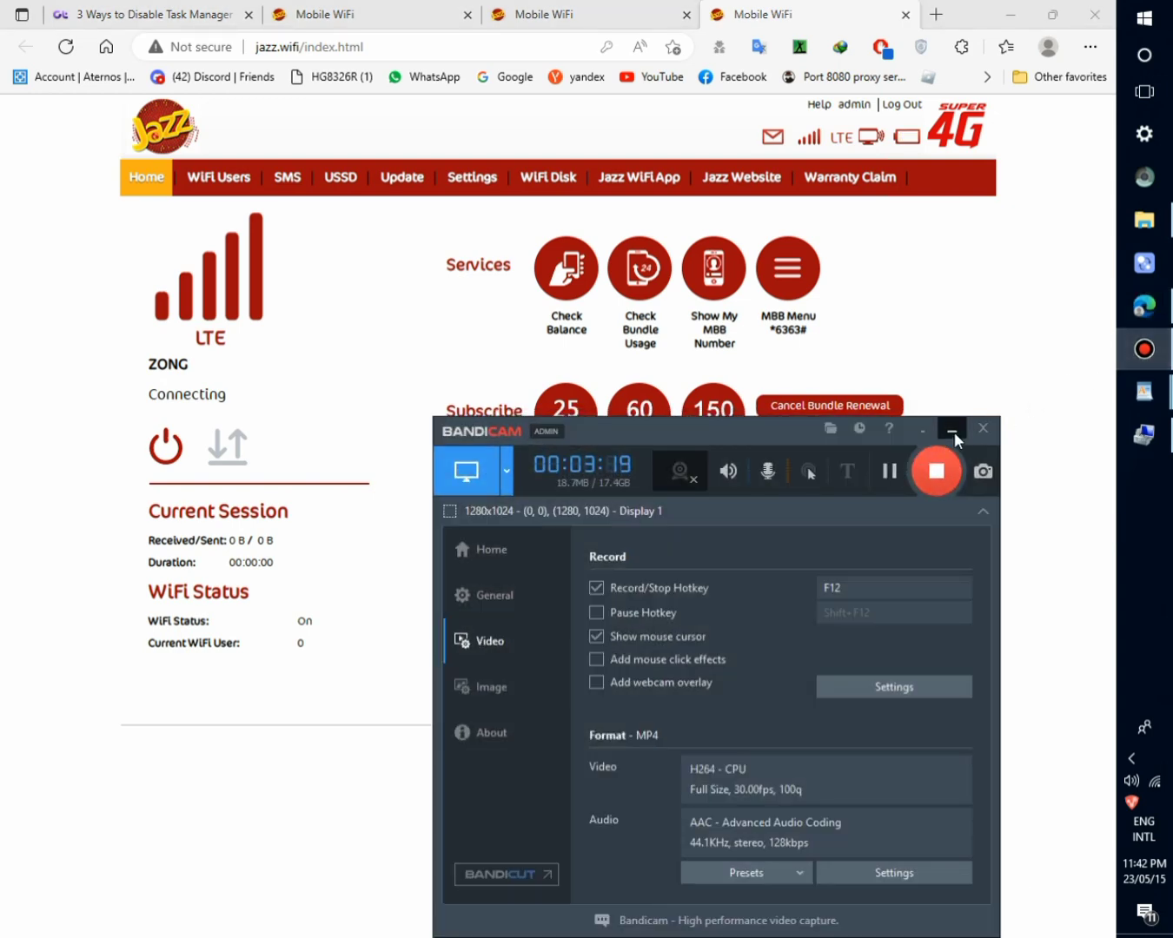
Step: Confirm the Android ADB Interface is listed under Android Device in Computer Management
left_click(954, 432)
left_click(1144, 434)
double_click(318, 120)
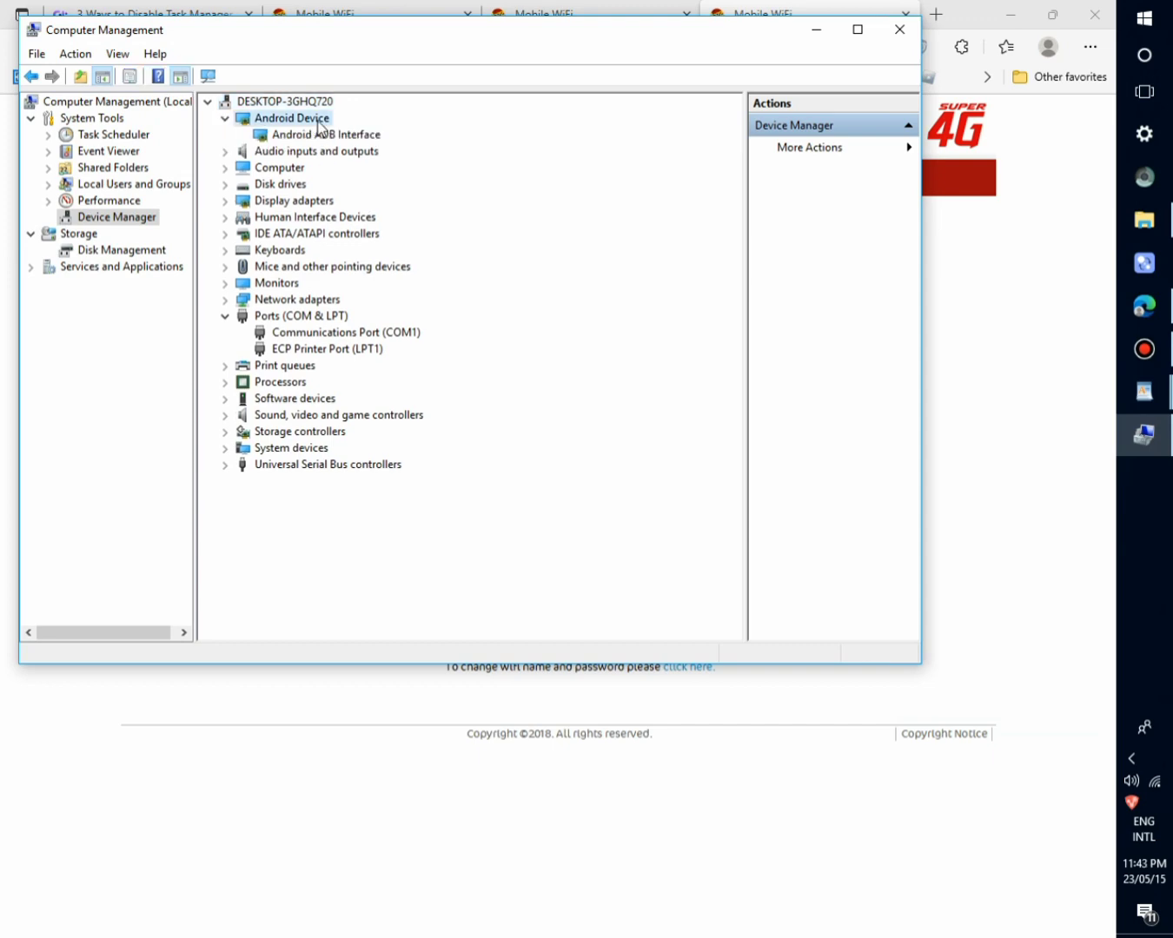
left_click(344, 137)
left_click(816, 29)
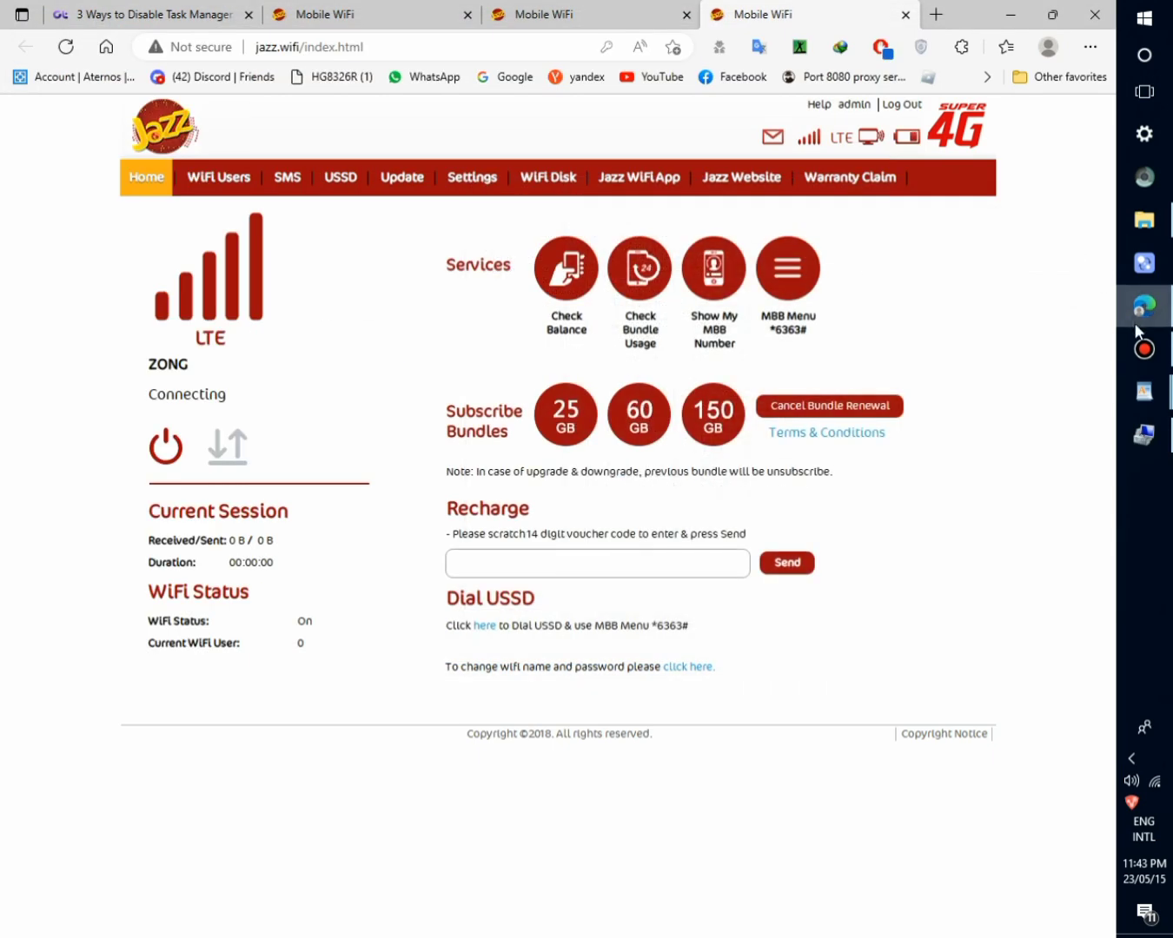
Step: Open zong unlock > jazz MF673 in File Explorer and launch the MF673 unlock firmware package
left_click(1144, 220)
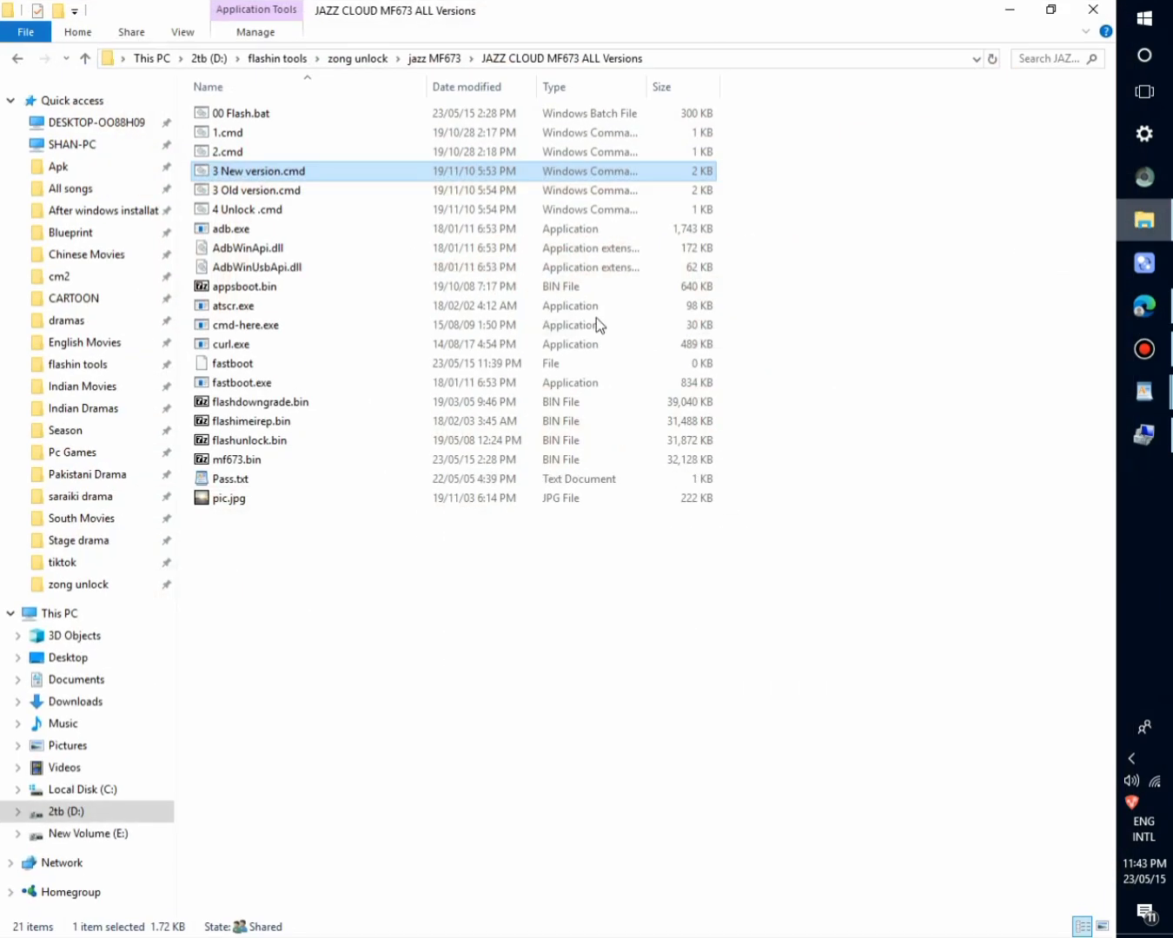
left_click(78, 584)
double_click(947, 166)
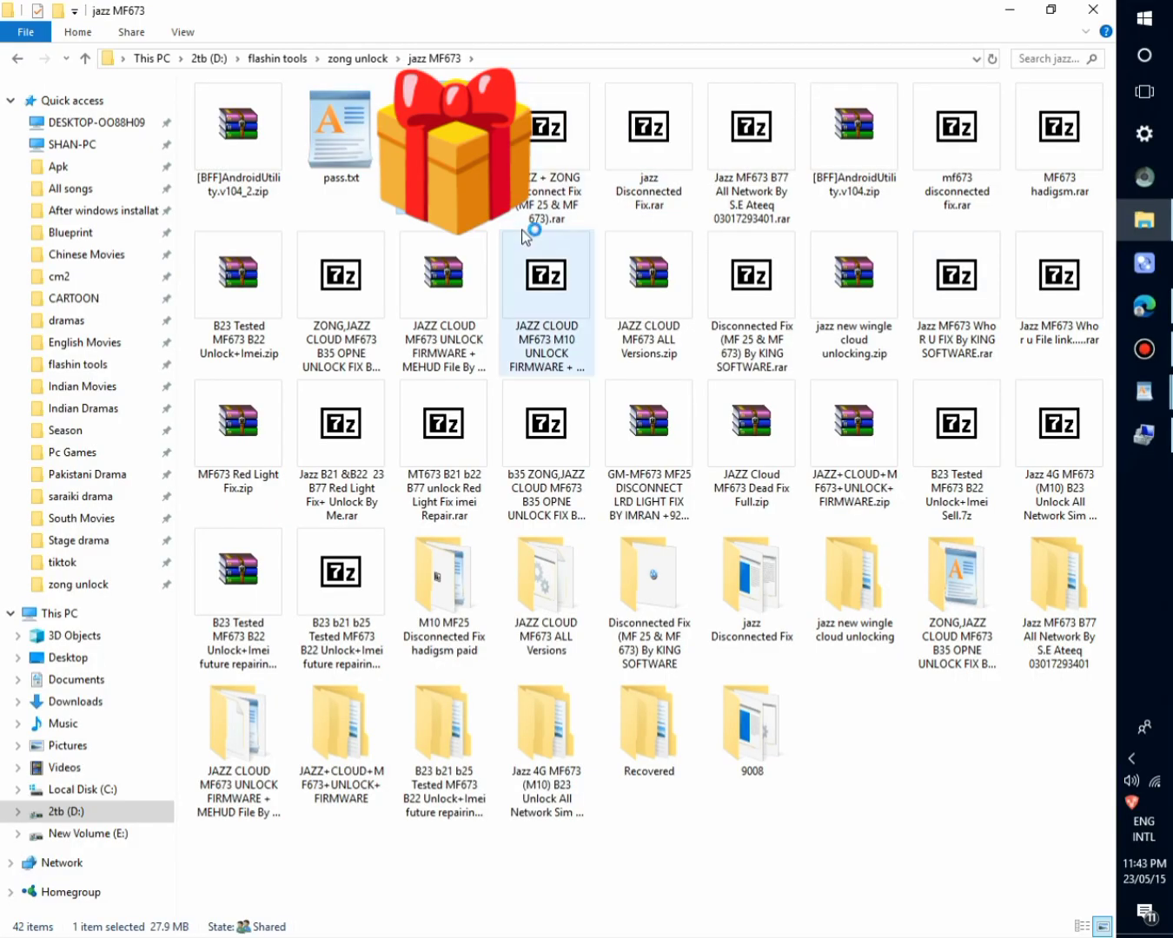
key("Return")
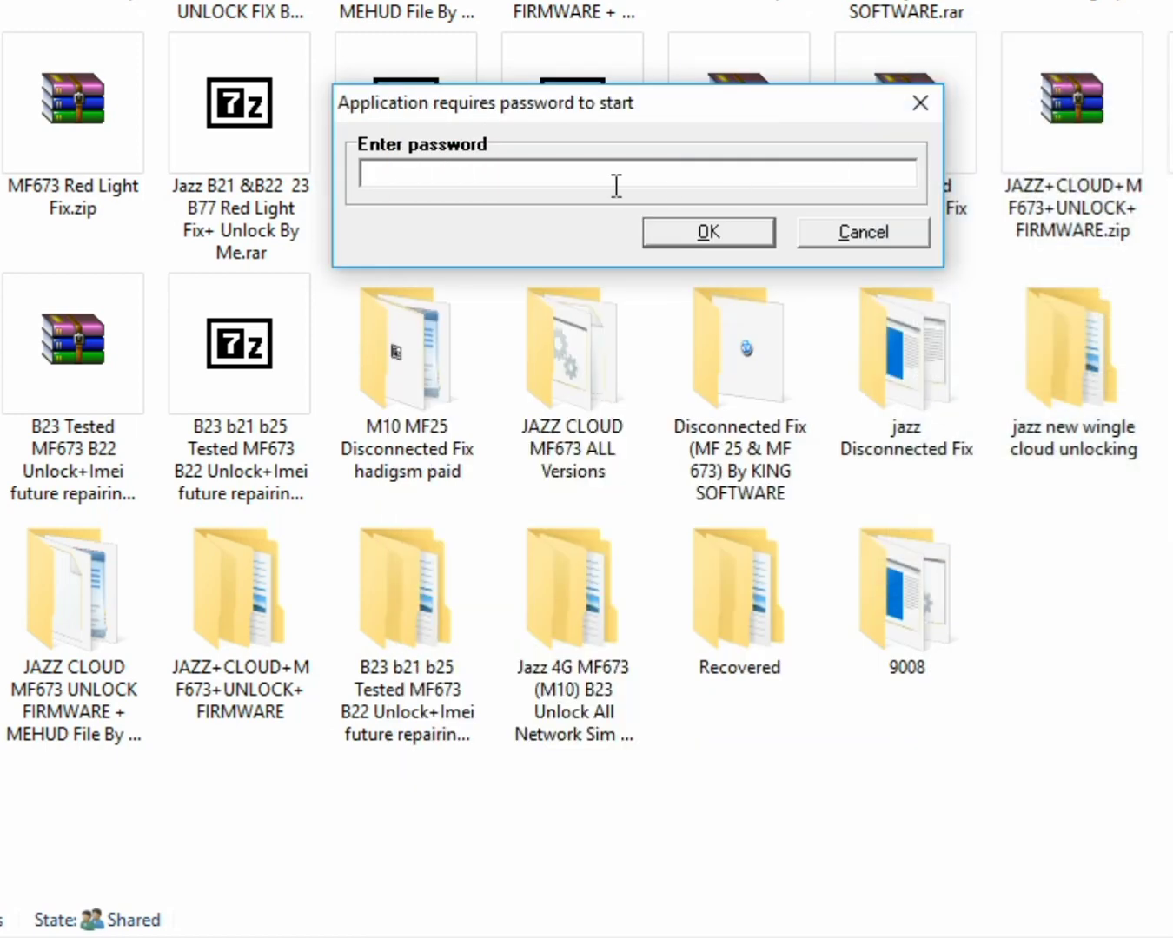
Step: Paste the startup password into the Flash tool and confirm to run the unlock flash
right_click(616, 184)
left_click(617, 314)
left_click(708, 230)
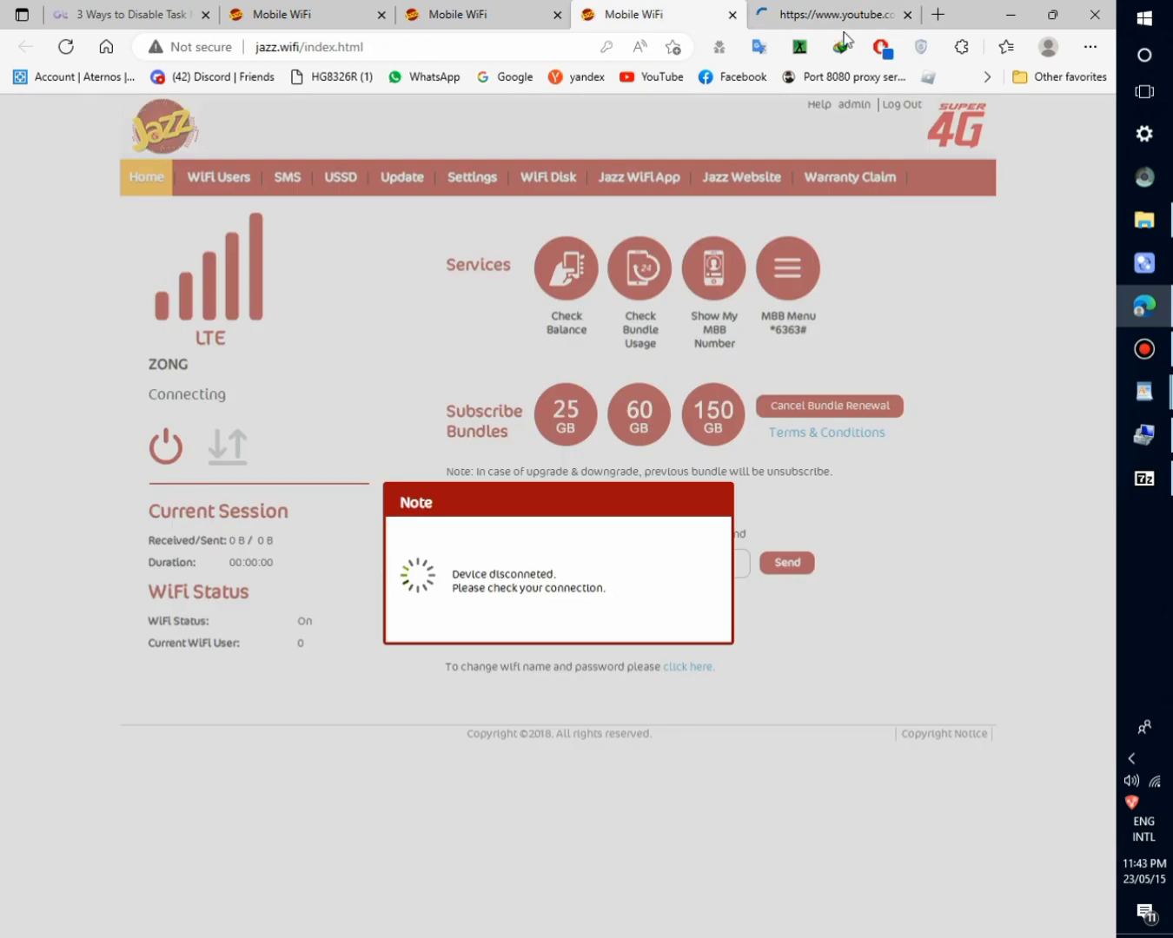
Step: Close the YouTube and stale Mobile WiFi tabs and reload the admin page until LTE shows Connected
left_click(908, 17)
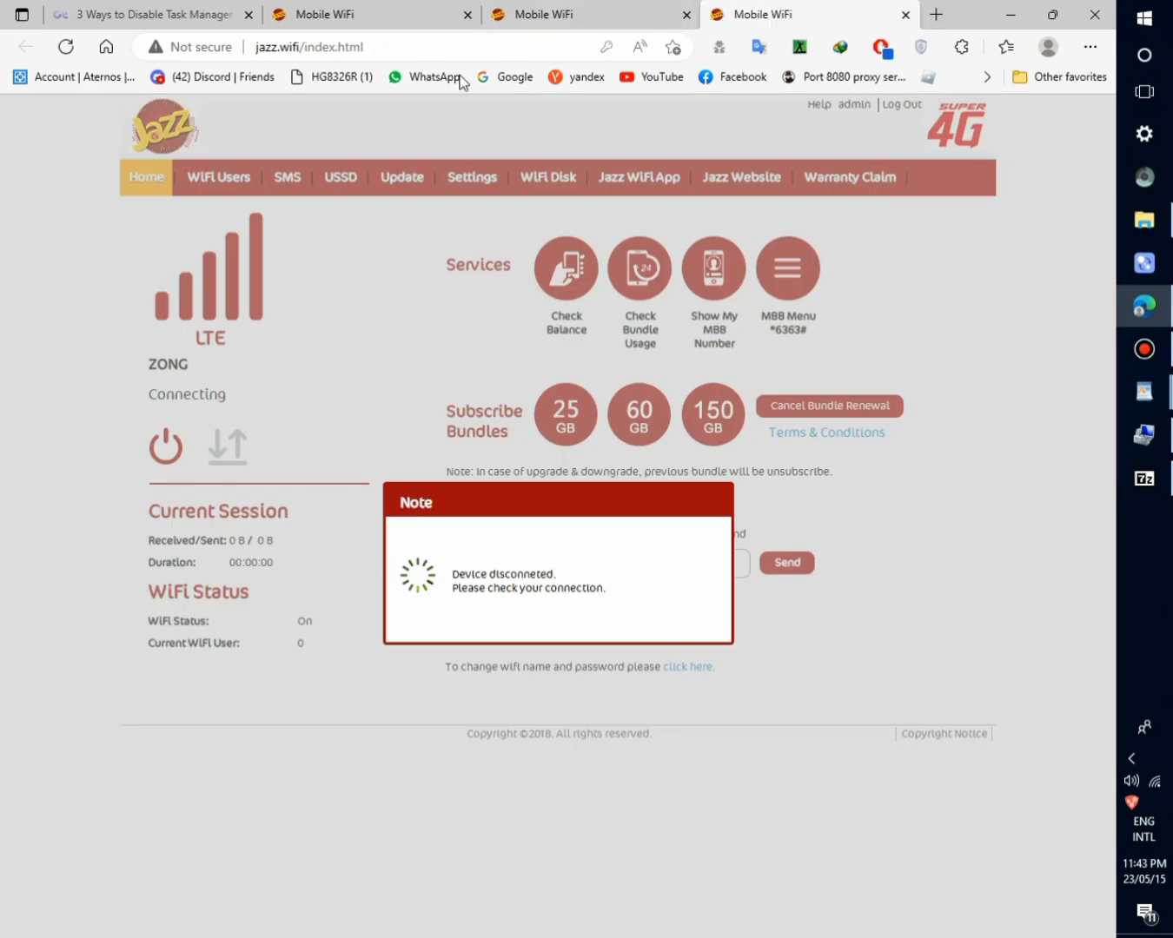
left_click(65, 47)
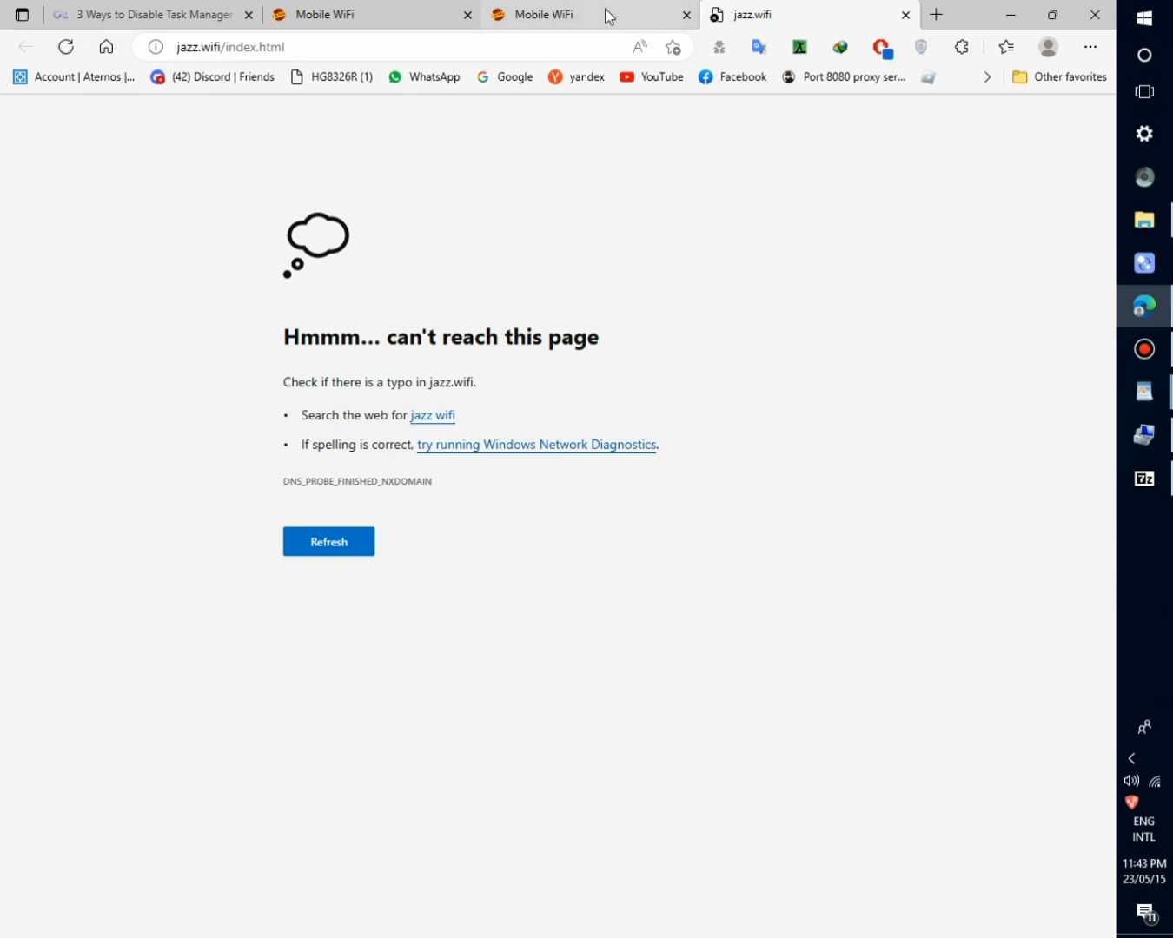
left_click(68, 48)
left_click(538, 14)
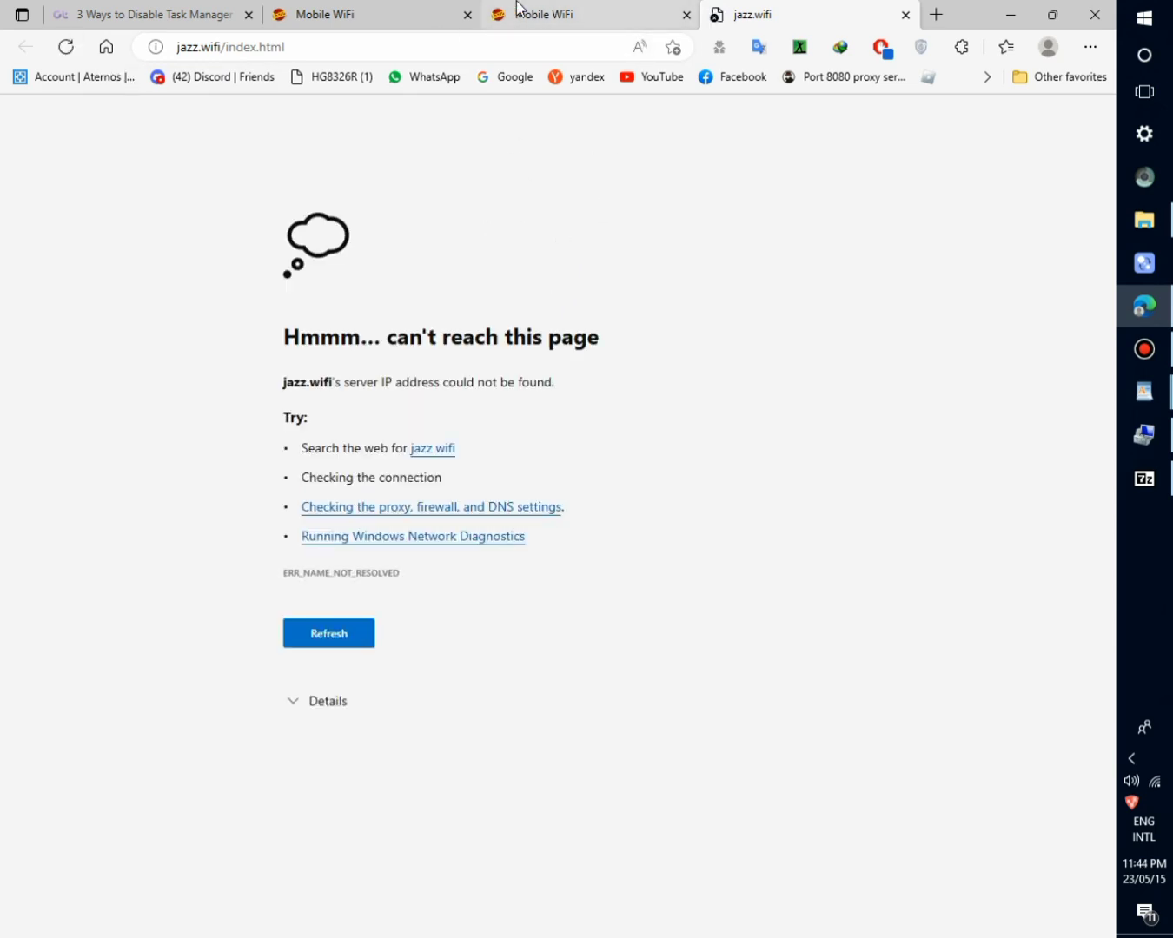
left_click(459, 13)
left_click(467, 14)
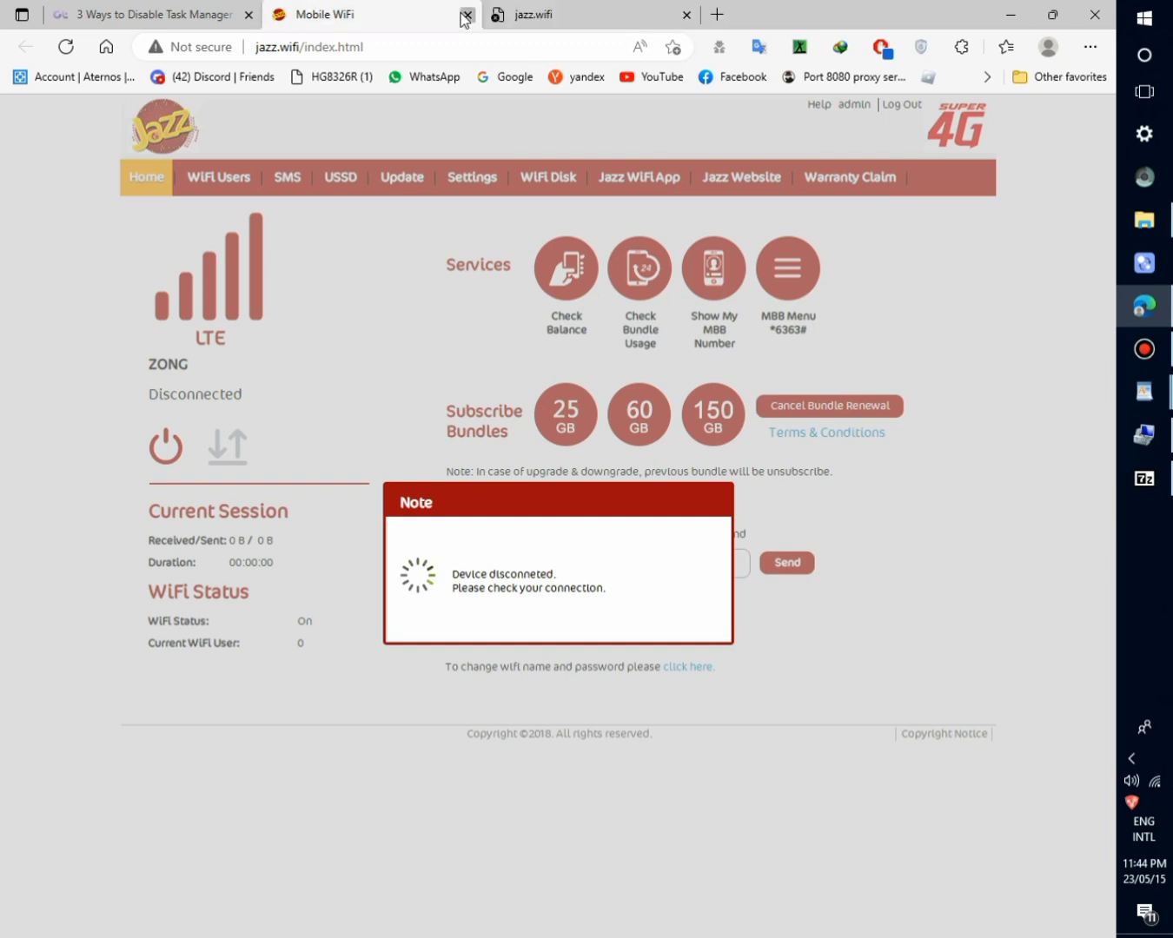
left_click(467, 14)
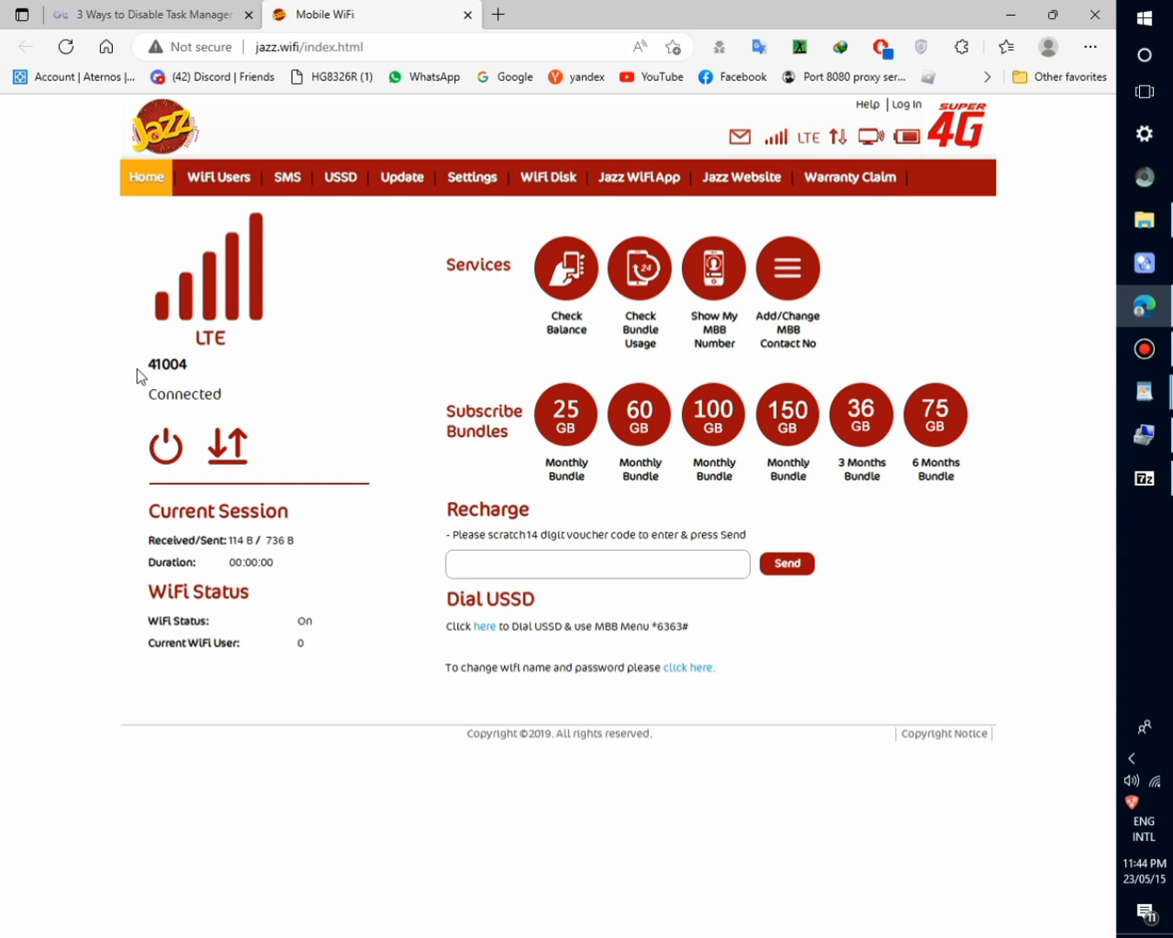
Step: Highlight the LTE signal and 41004 network readings on the dashboard
left_click_drag(136, 376, 193, 362)
left_click(244, 377)
left_click_drag(136, 400, 251, 398)
left_click(251, 398)
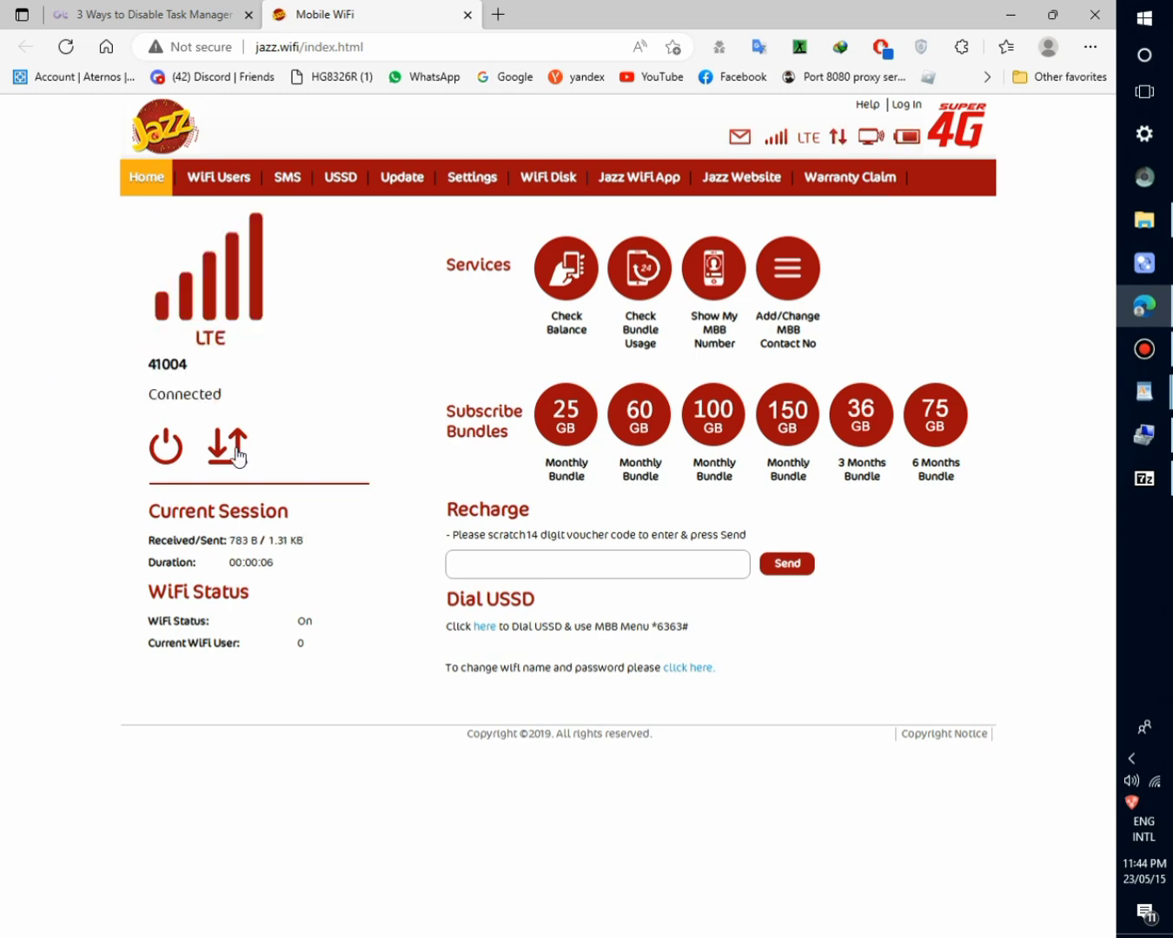
Step: Log in, check System > Device Information (Mobile Number: Unknown), then return Home
left_click(487, 185)
left_click(610, 646)
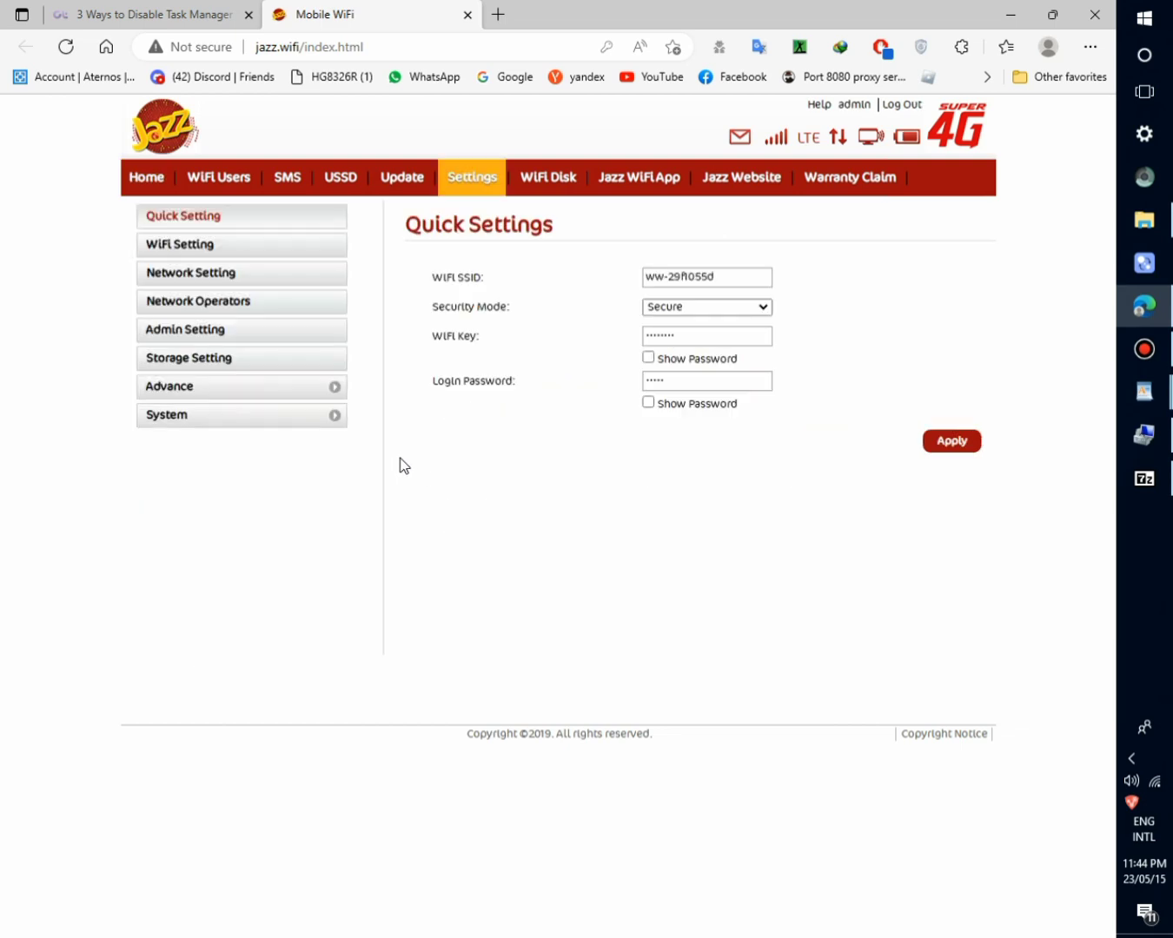
left_click(235, 417)
left_click(227, 418)
left_click(217, 417)
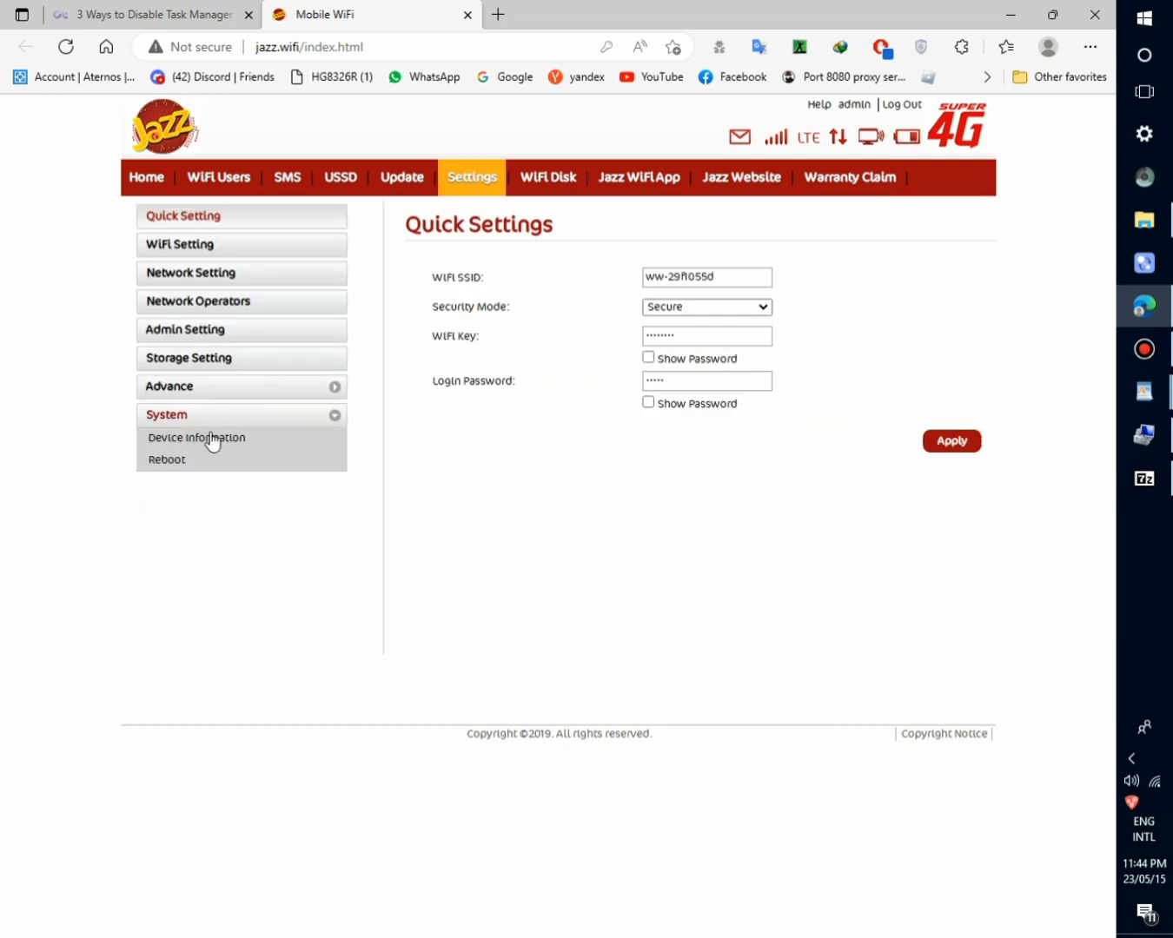
left_click(212, 439)
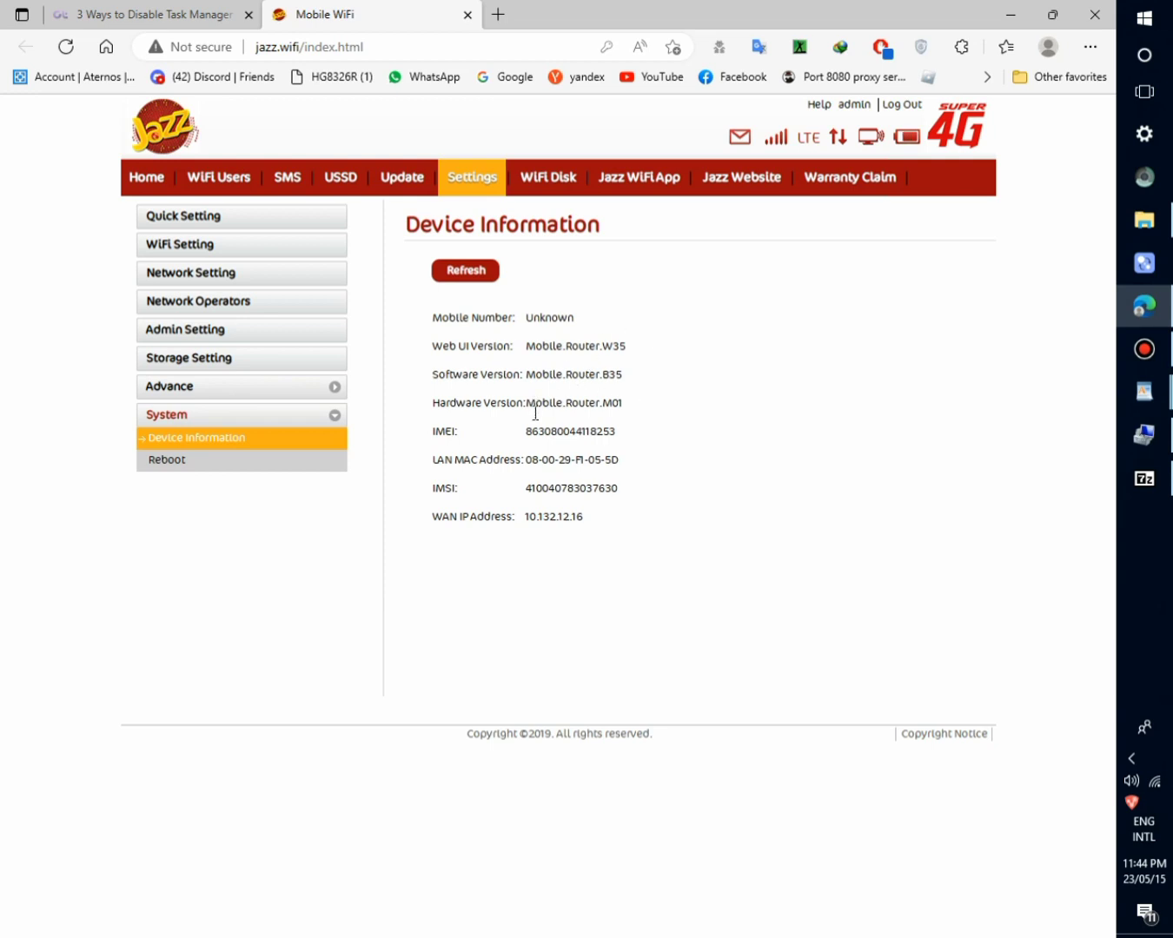
left_click(148, 183)
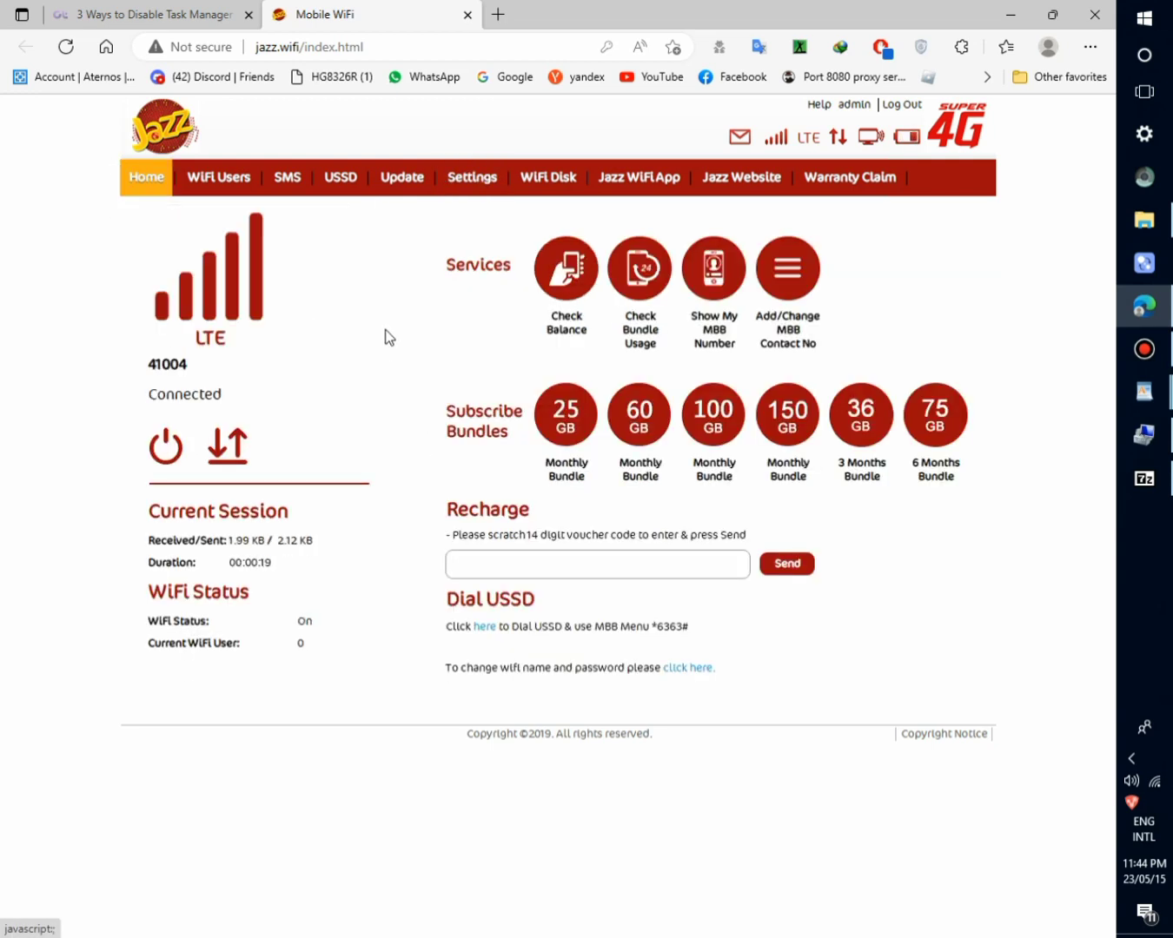
left_click(1144, 348)
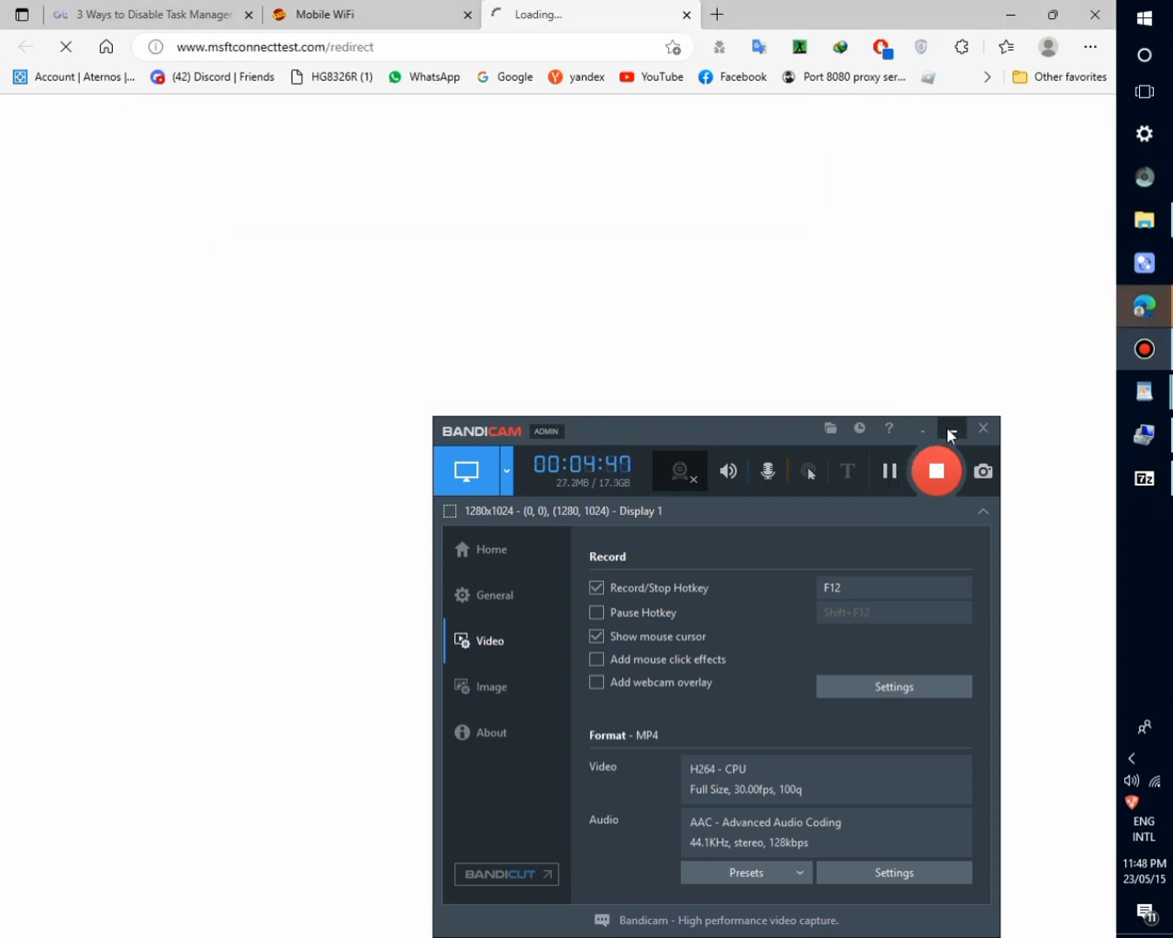
Step: Close the stray connectivity-test tab and highlight the Connected status on the dashboard
left_click(949, 428)
left_click(687, 14)
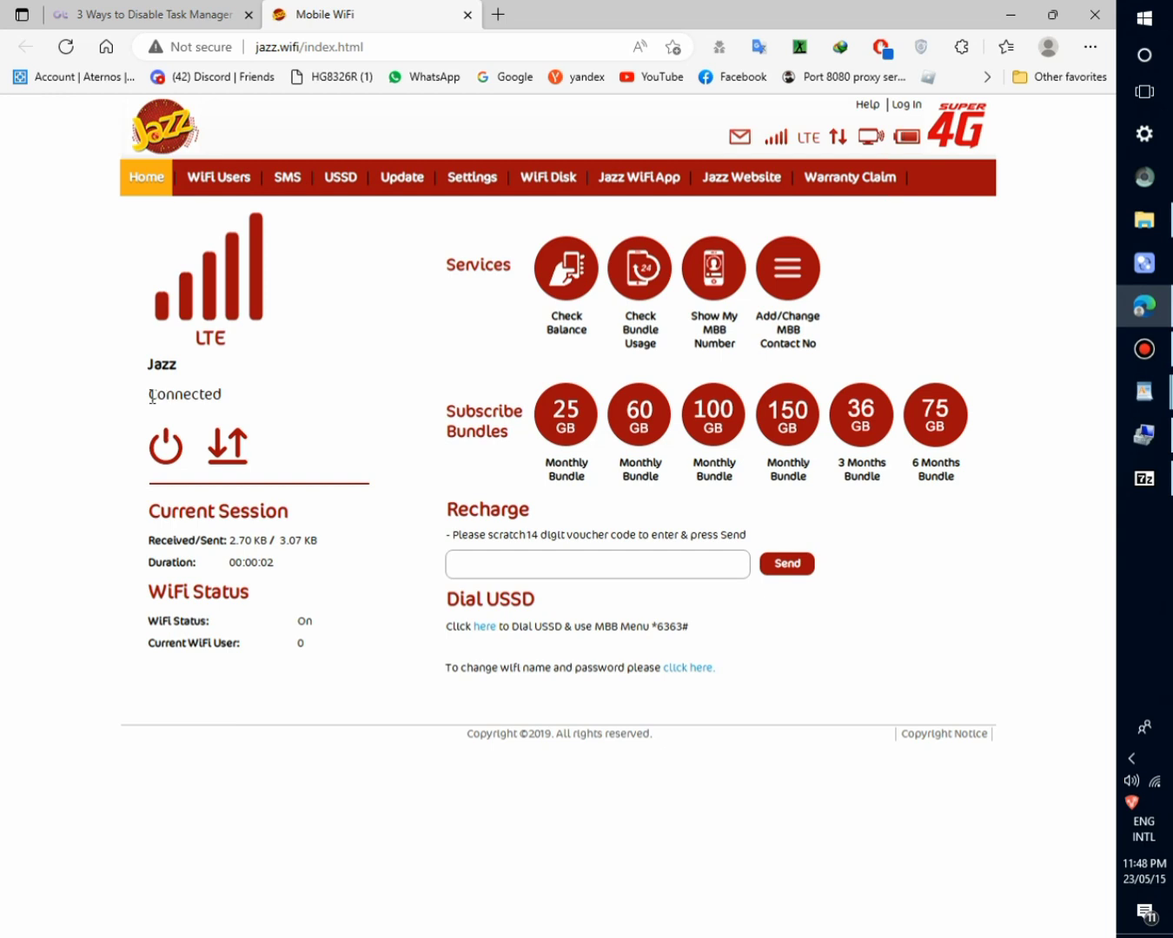
left_click_drag(153, 397, 229, 396)
left_click(391, 441)
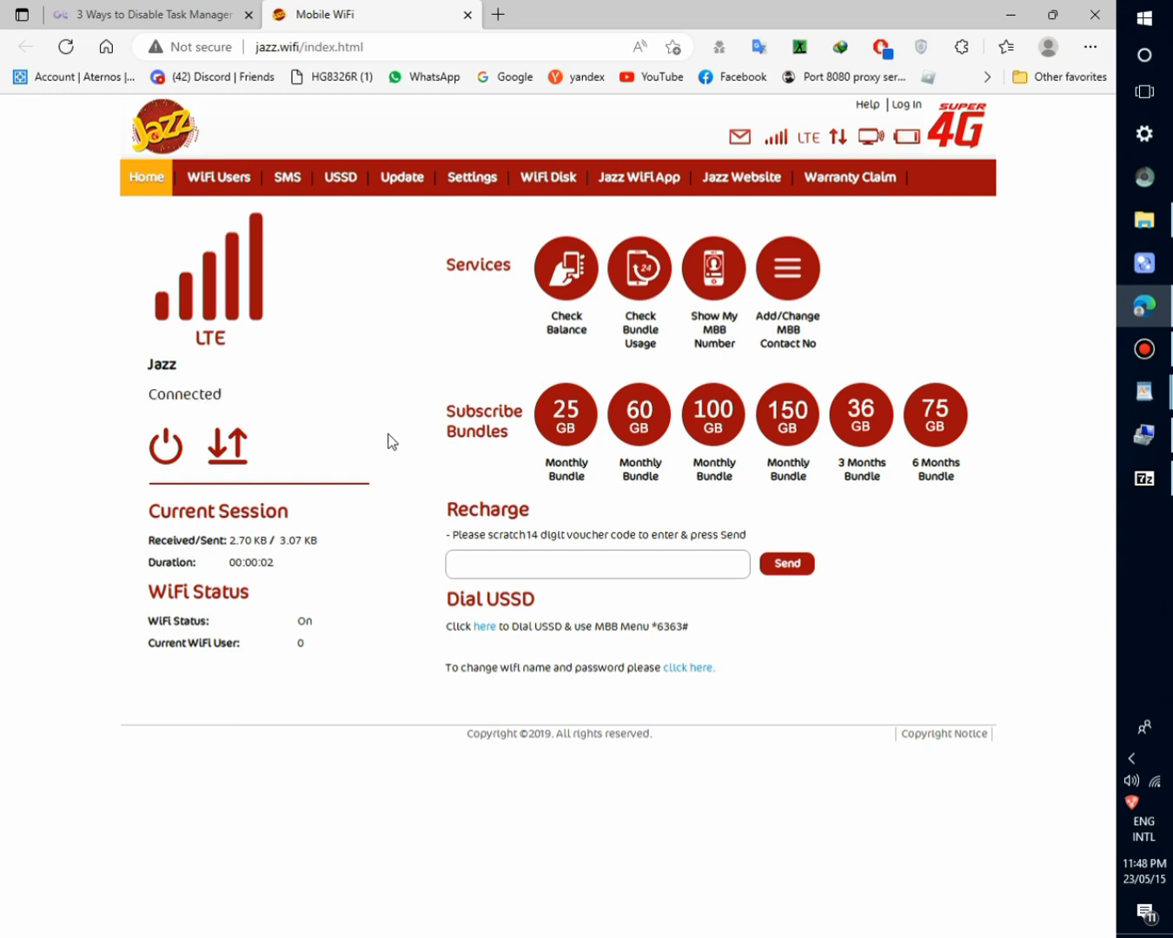
Step: Disconnect the PC from its current Wi-Fi network via the tray network list
left_click(1153, 782)
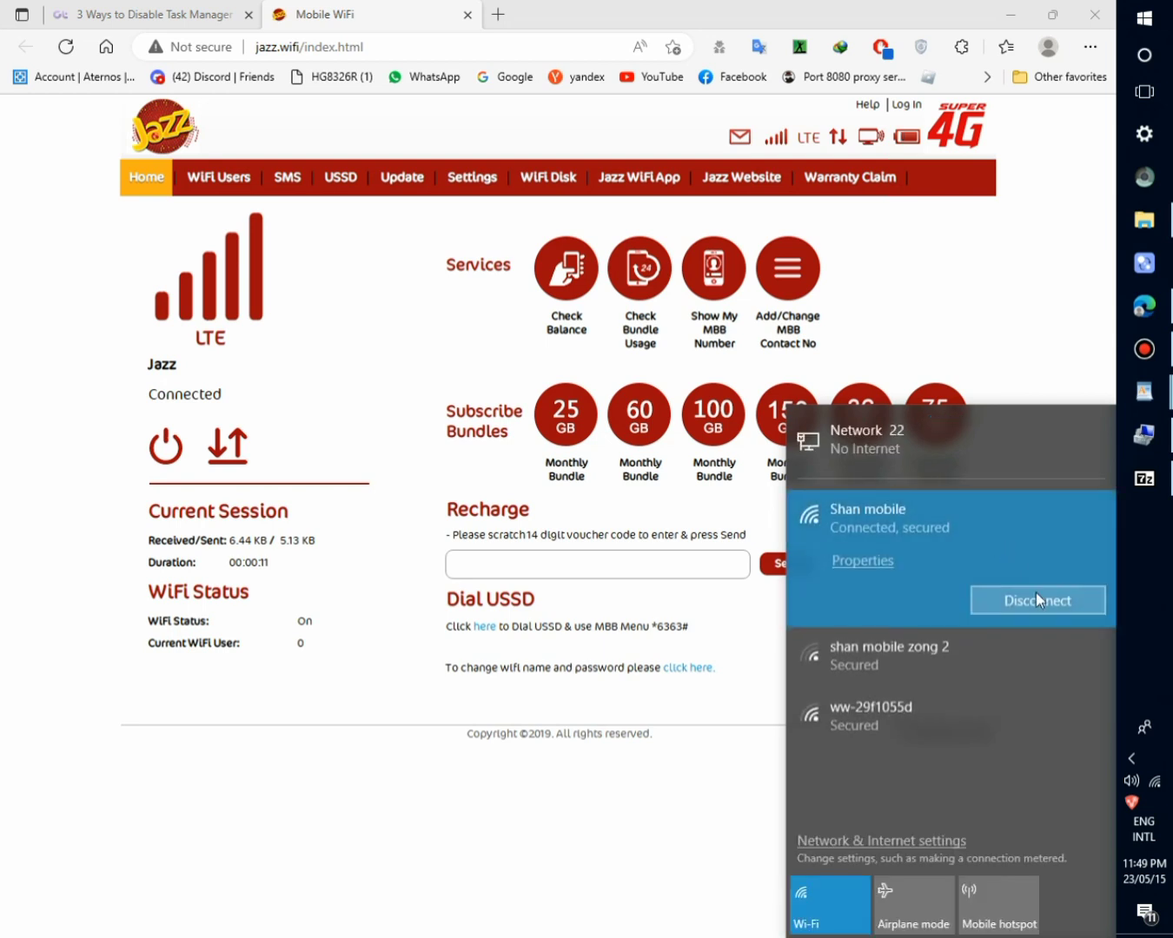
left_click(1036, 598)
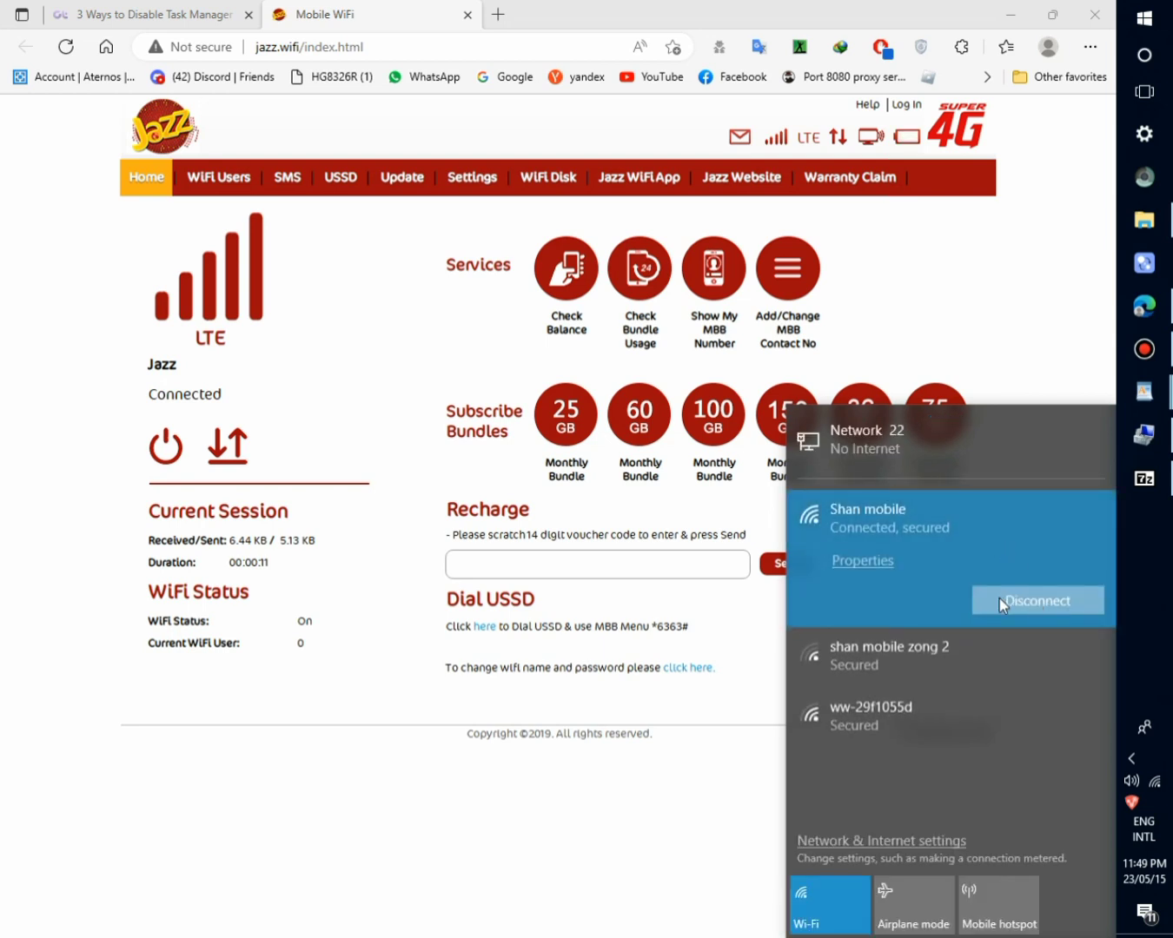
left_click(390, 600)
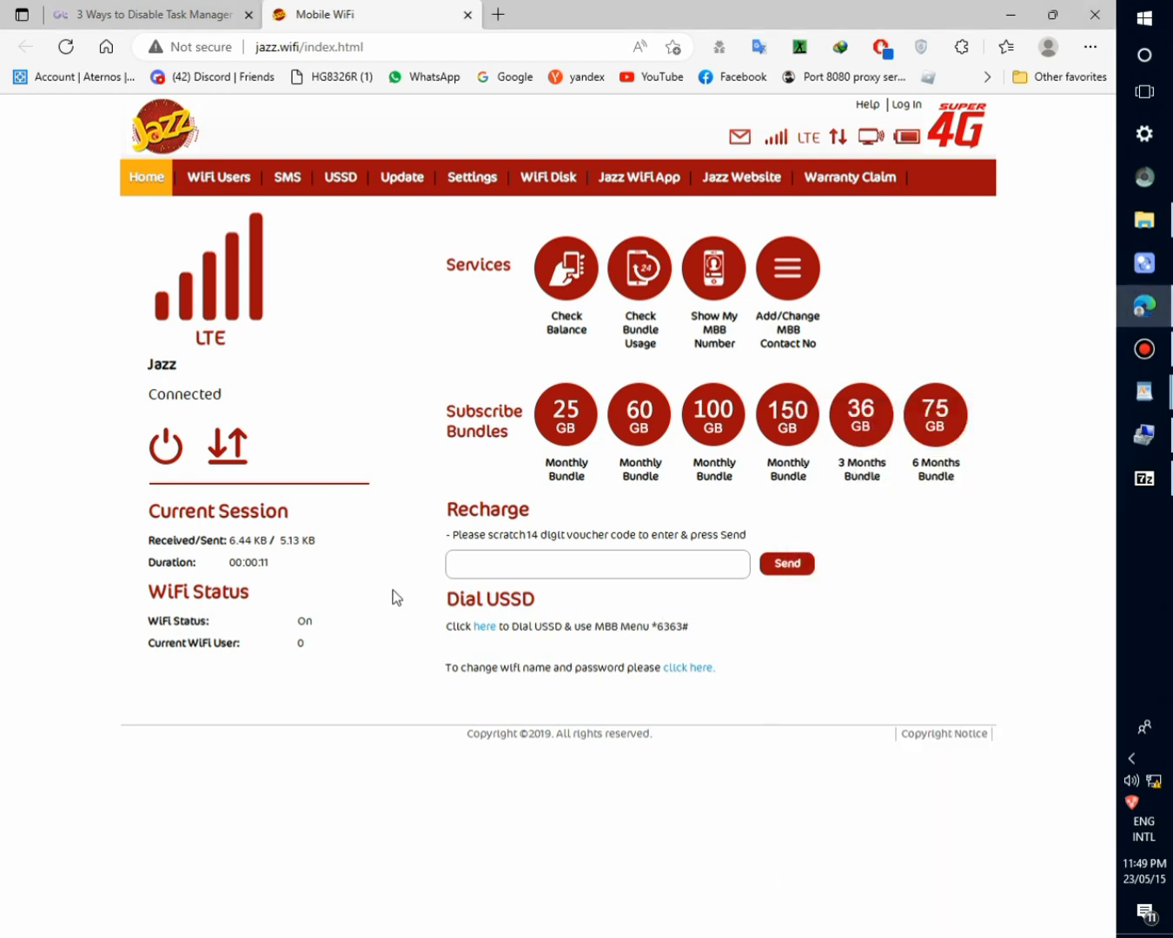
left_click(497, 14)
Step: Load WhatsApp Web in the new tab and check the PC's network connections while it loads
left_click(417, 80)
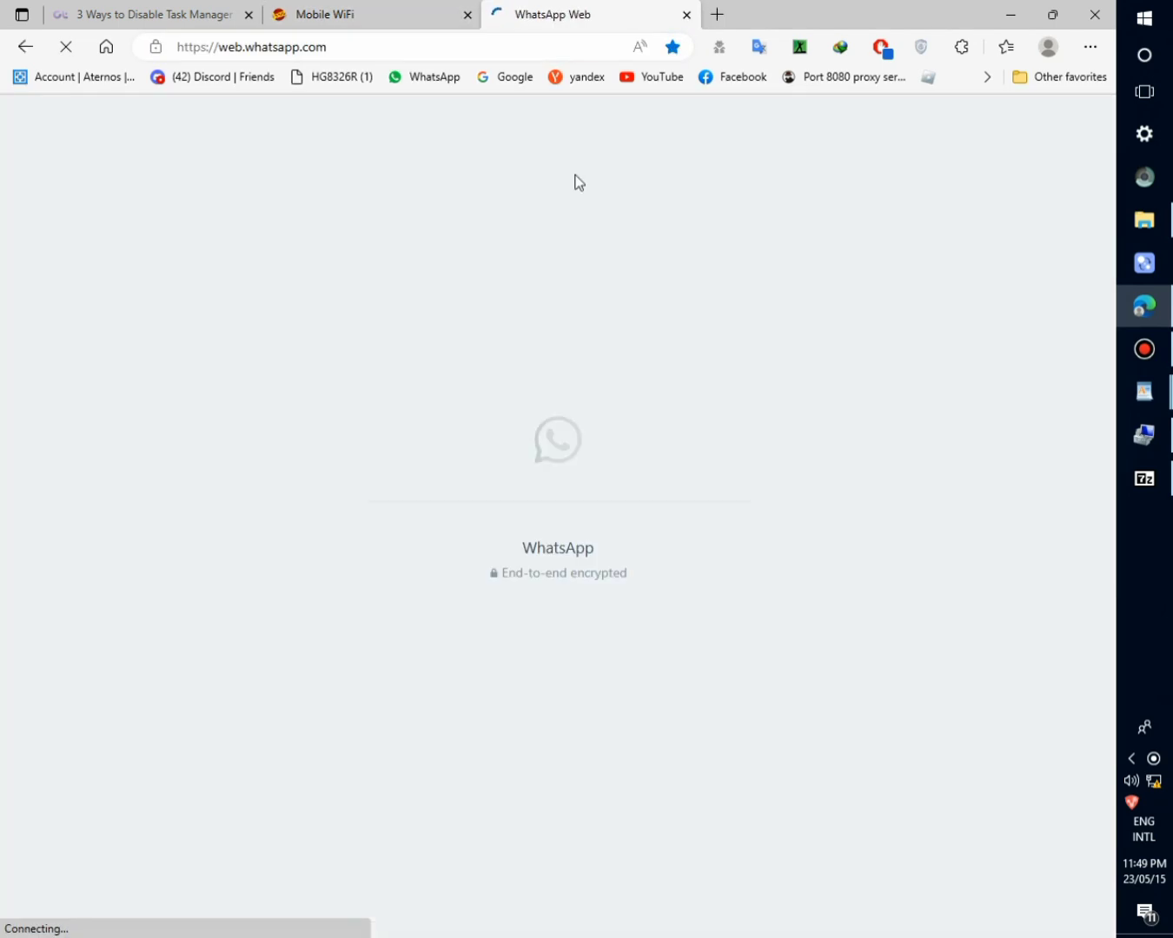
left_click(1154, 783)
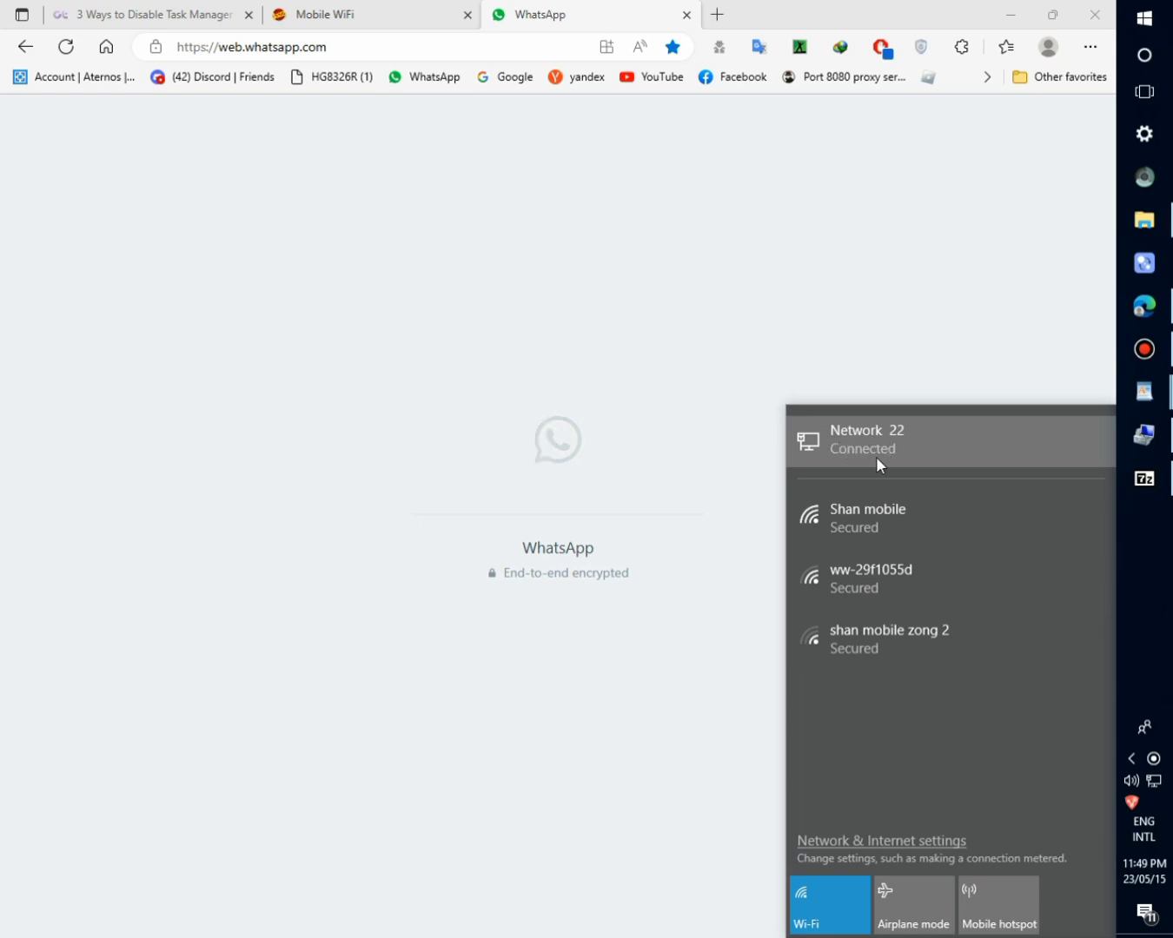
left_click(512, 687)
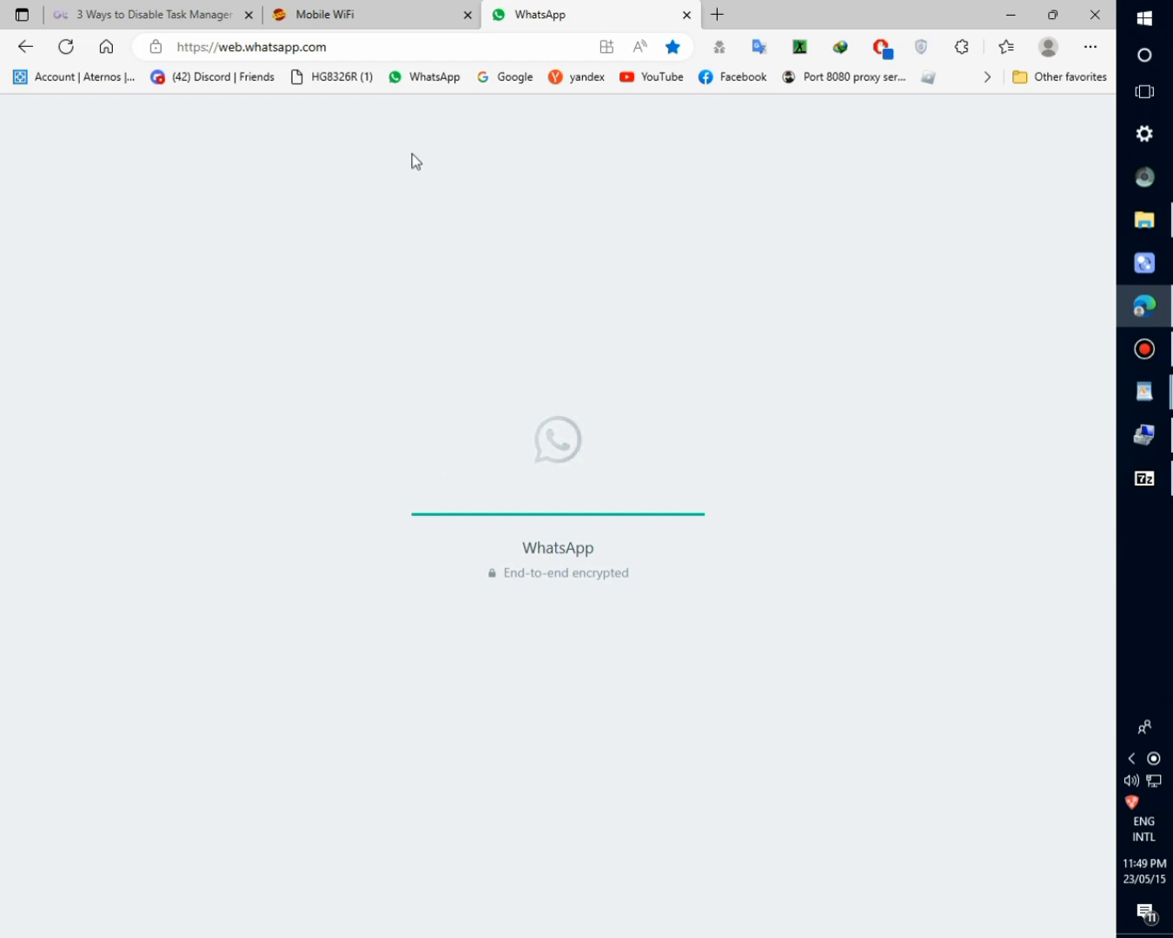
mouse_move(391, 6)
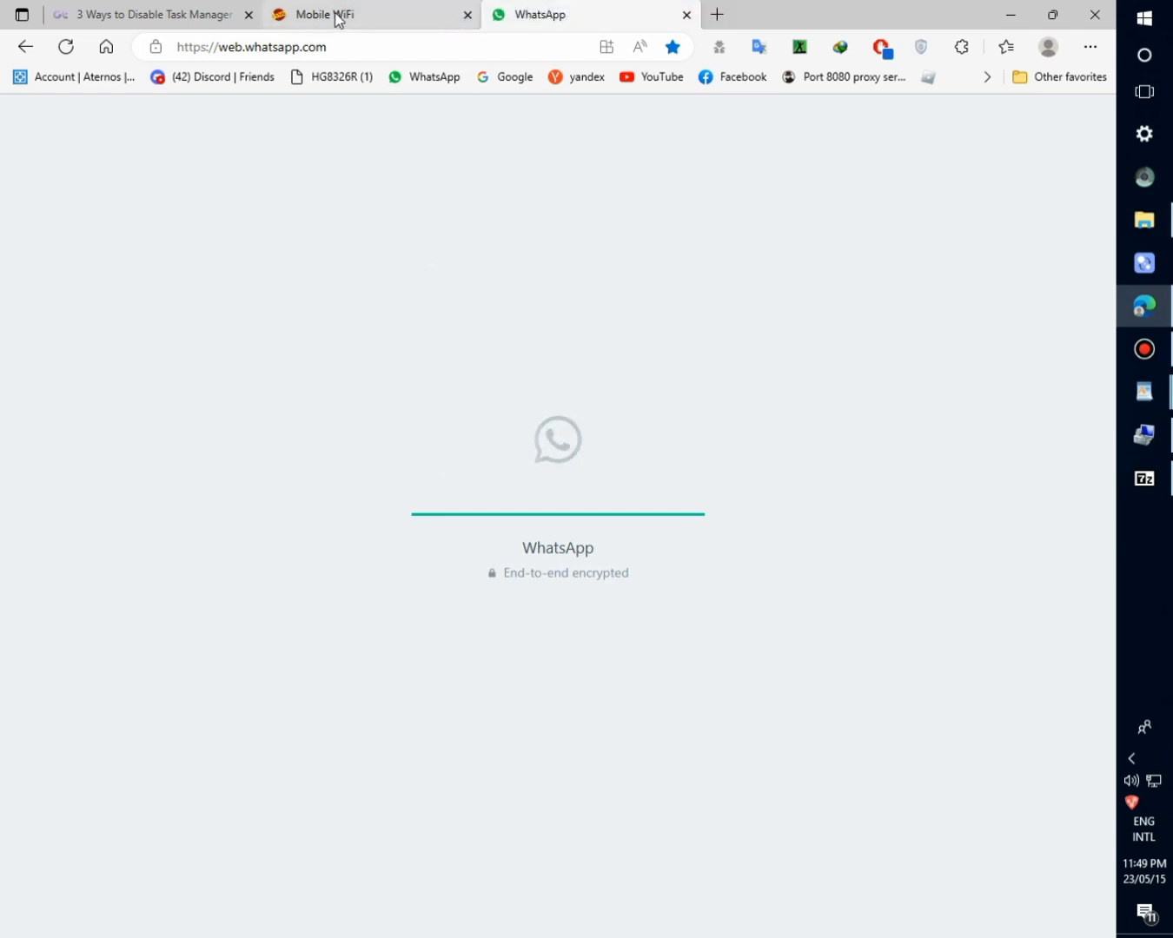
mouse_move(338, 19)
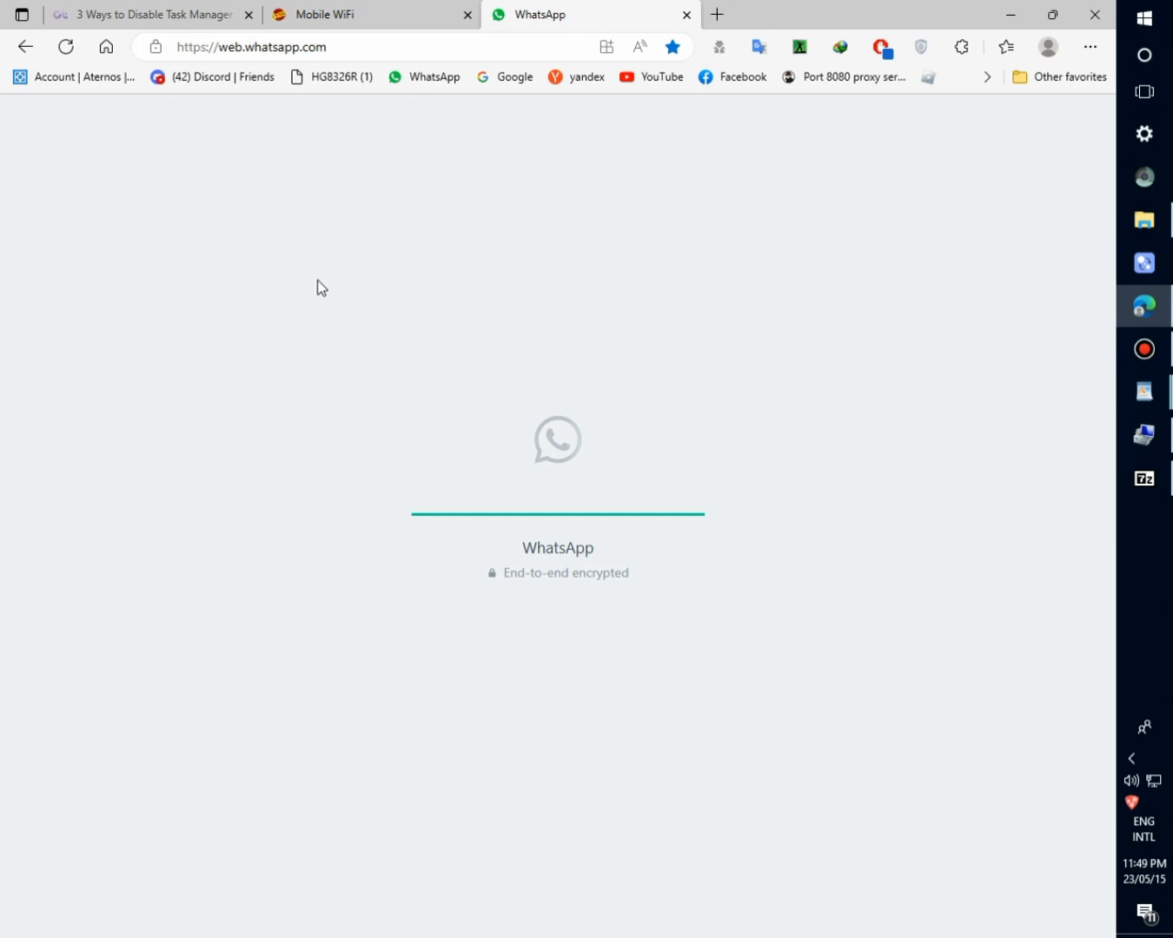
Step: Attempt the admin login from the router's Settings, then watch WhatsApp Web load its chat list
left_click(354, 17)
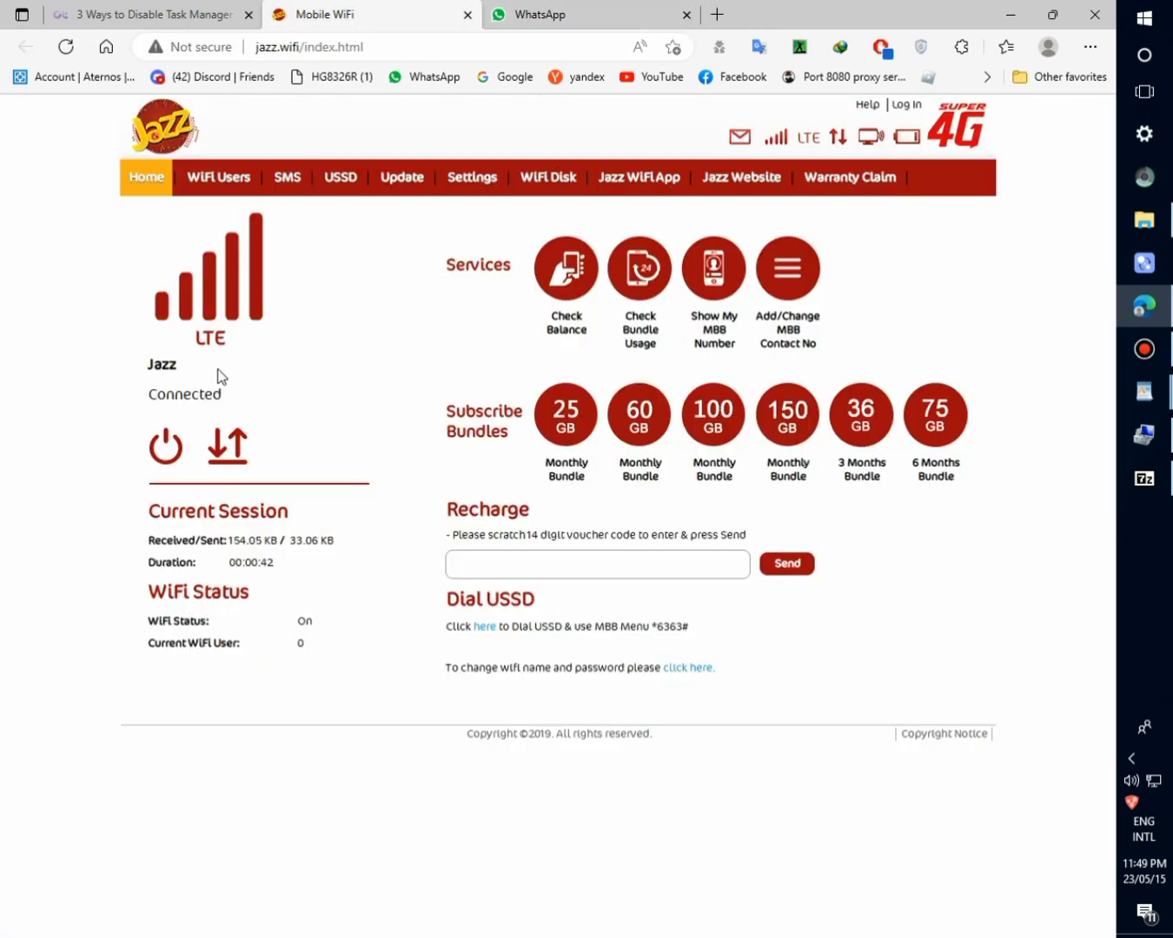
left_click(470, 177)
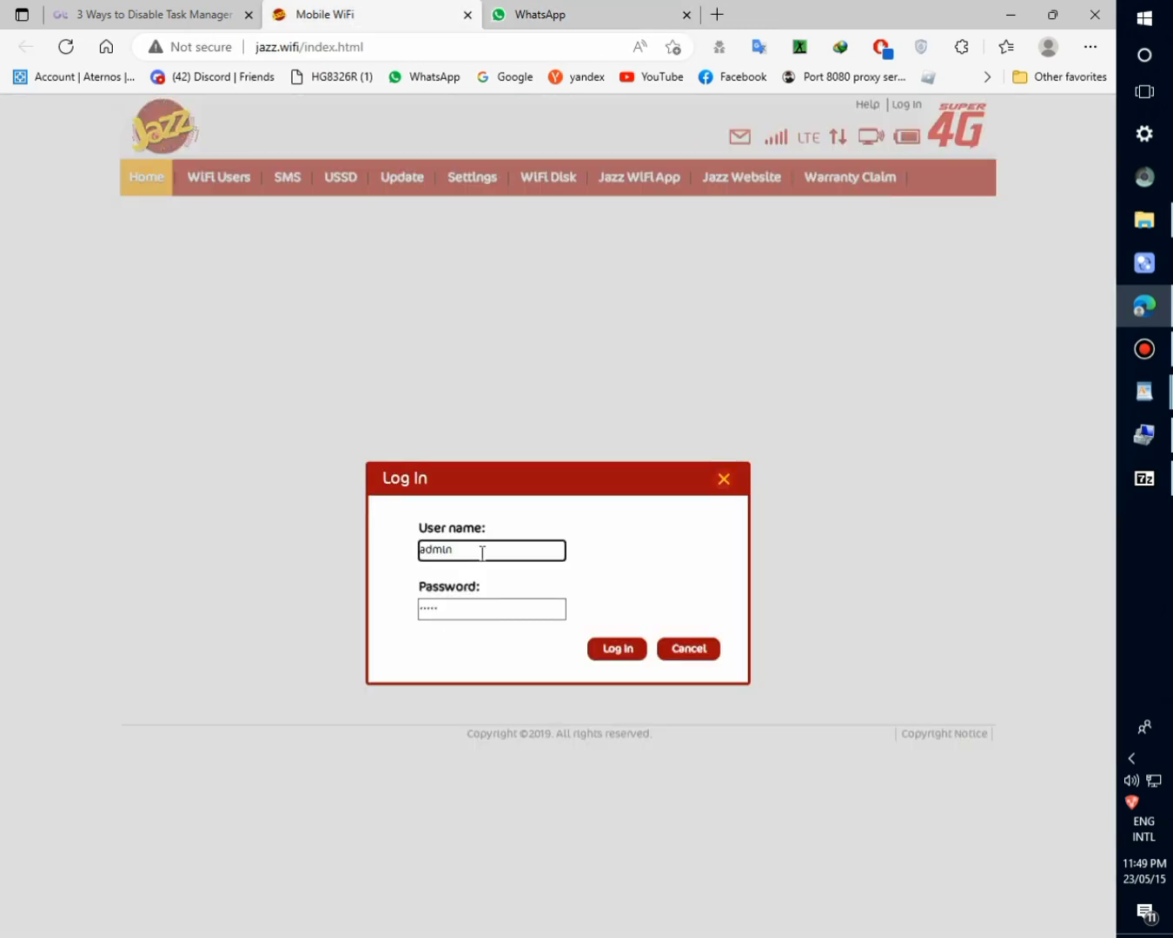
left_click(608, 659)
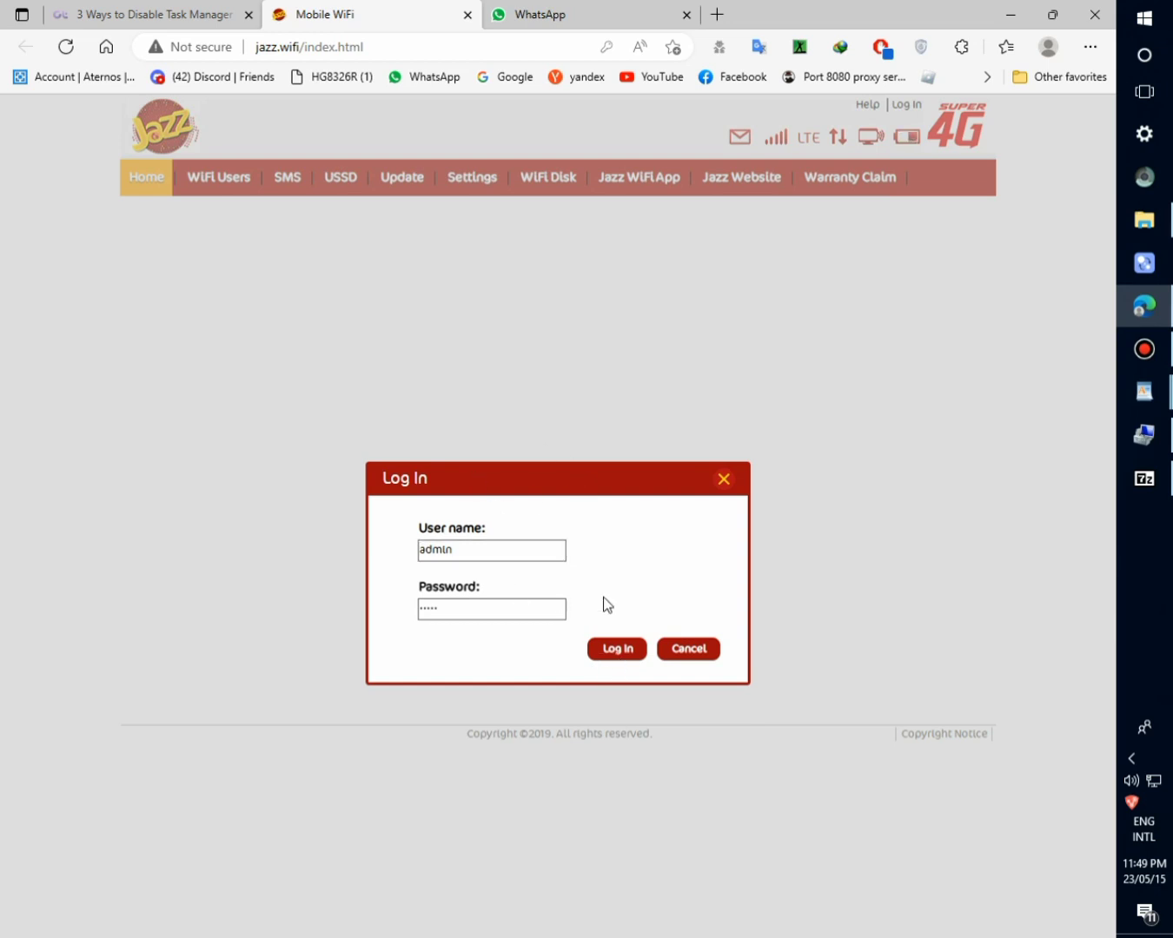
left_click(565, 21)
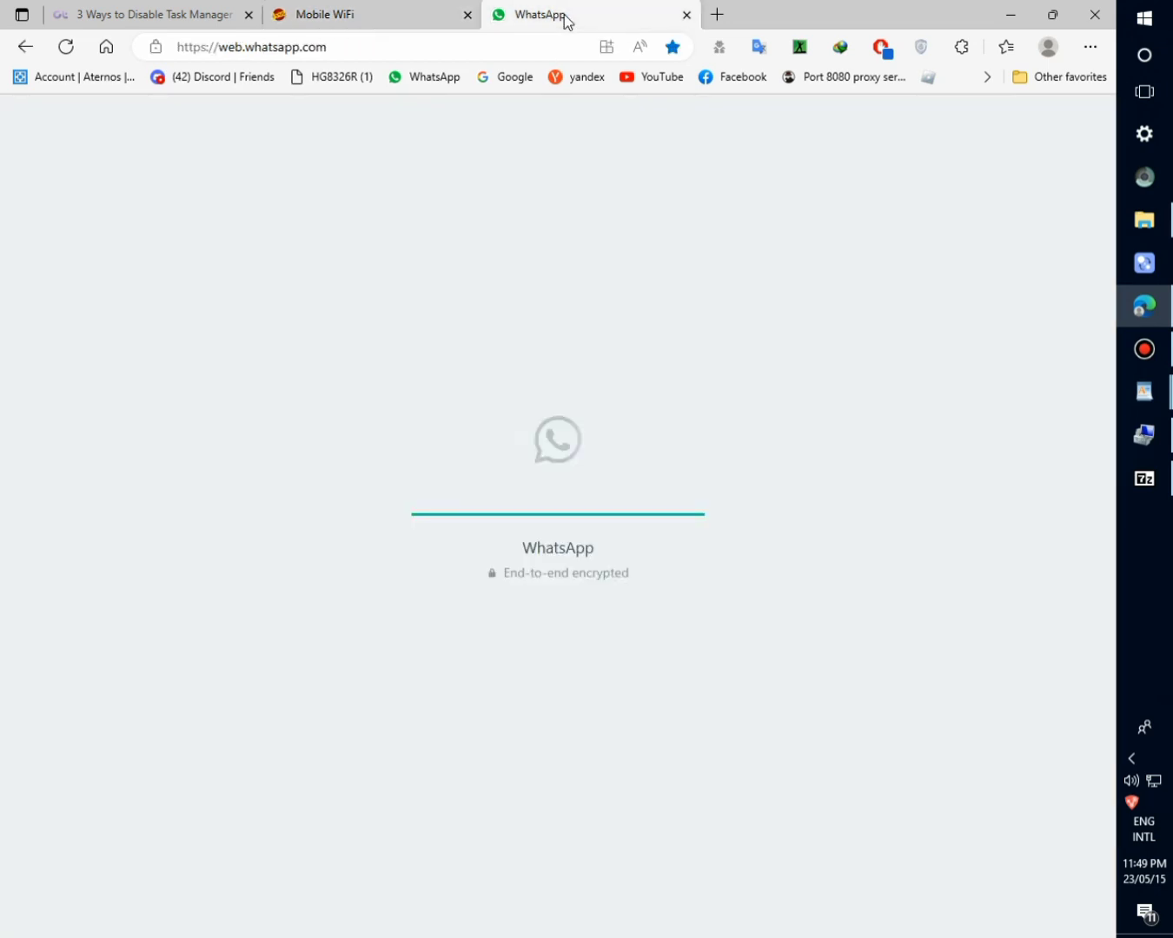
left_click(437, 21)
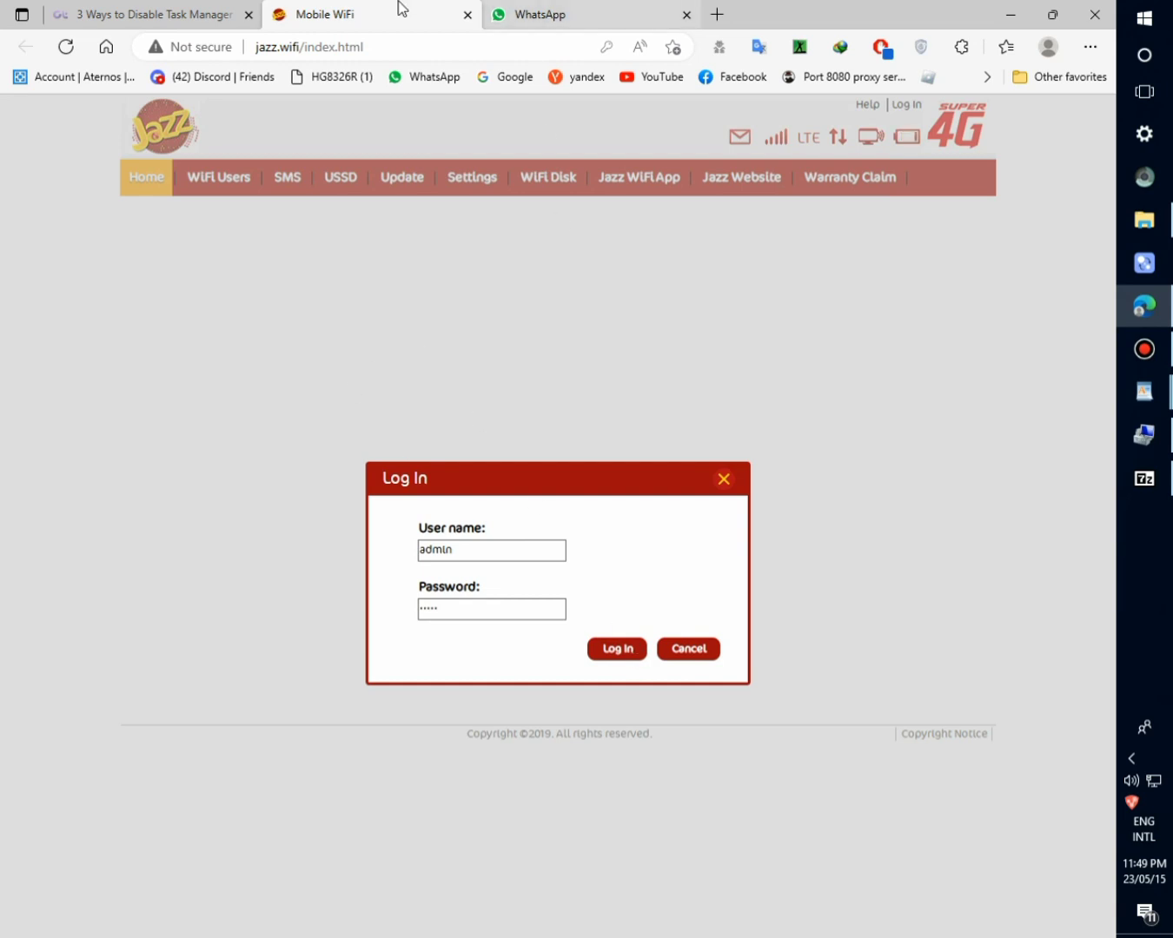
key("ctrl+Tab")
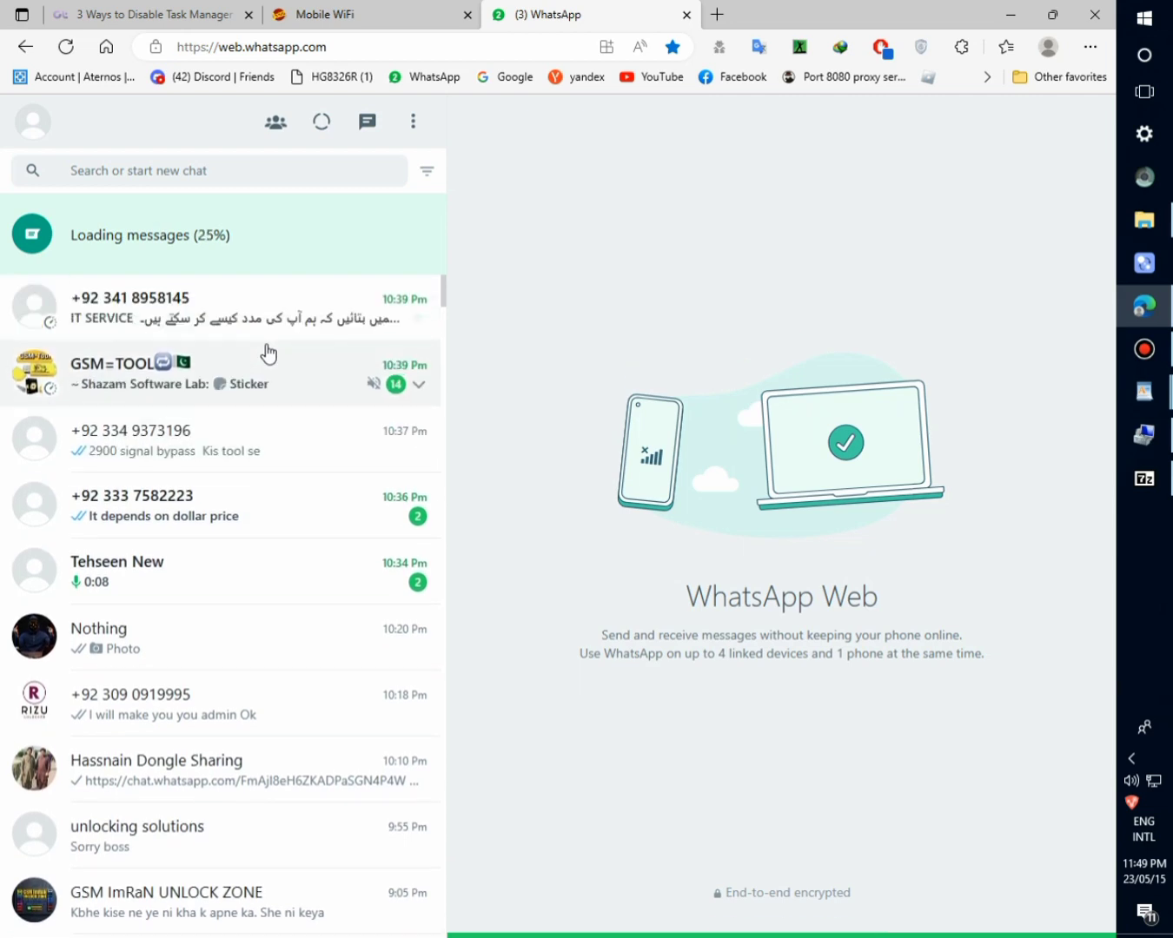
Step: Reload the router admin page so the dashboard shows Jazz LTE Connected again
left_click(381, 10)
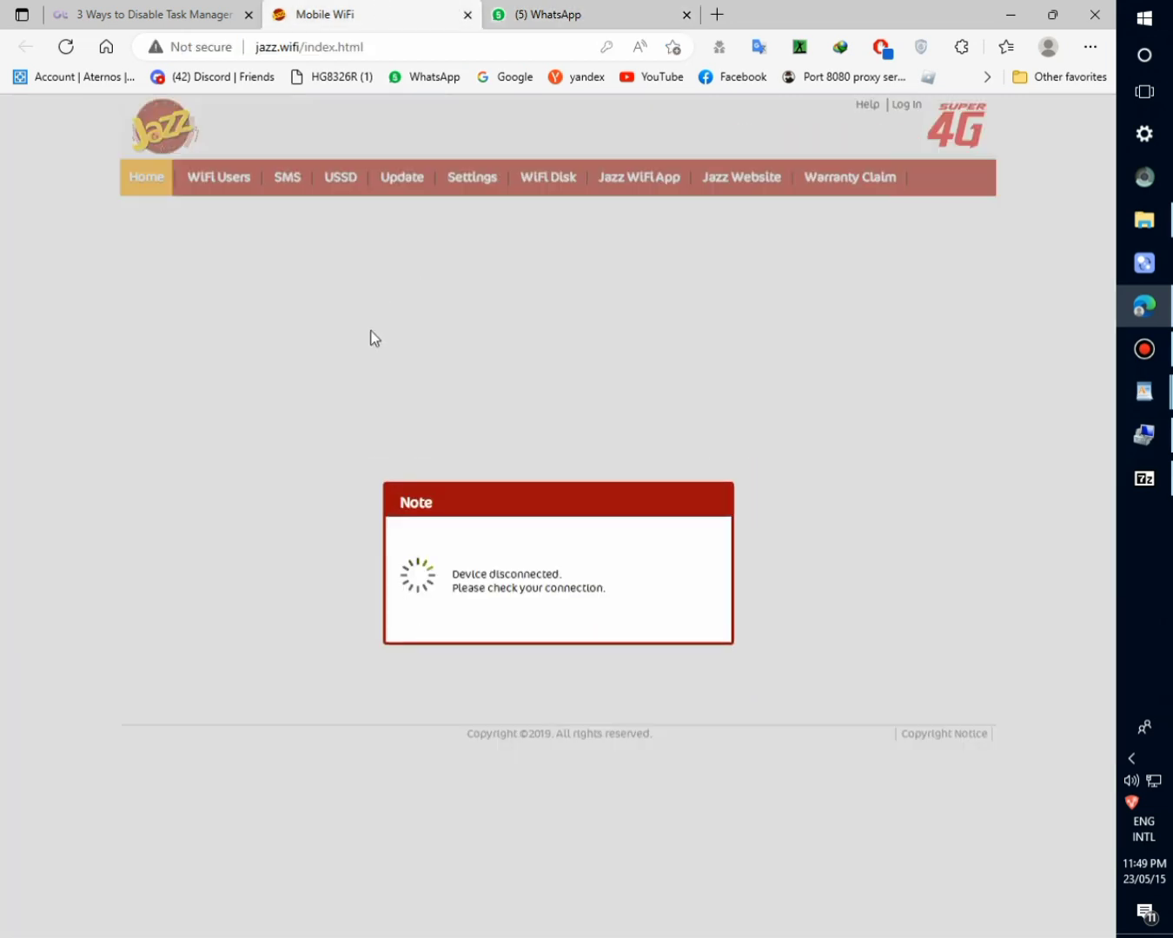
left_click(67, 47)
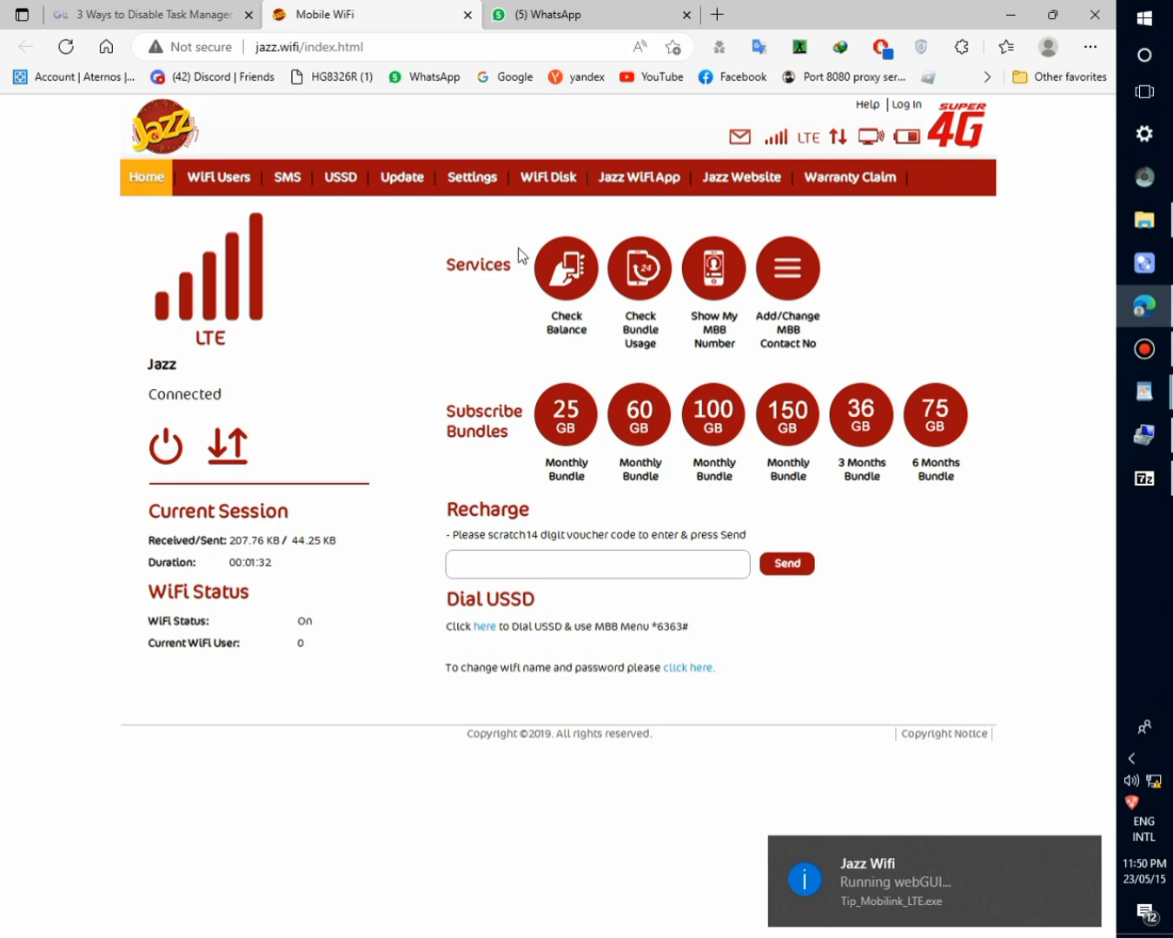
Step: Log in as admin, confirm Device Information shows a mobile number, then return Home
left_click(473, 177)
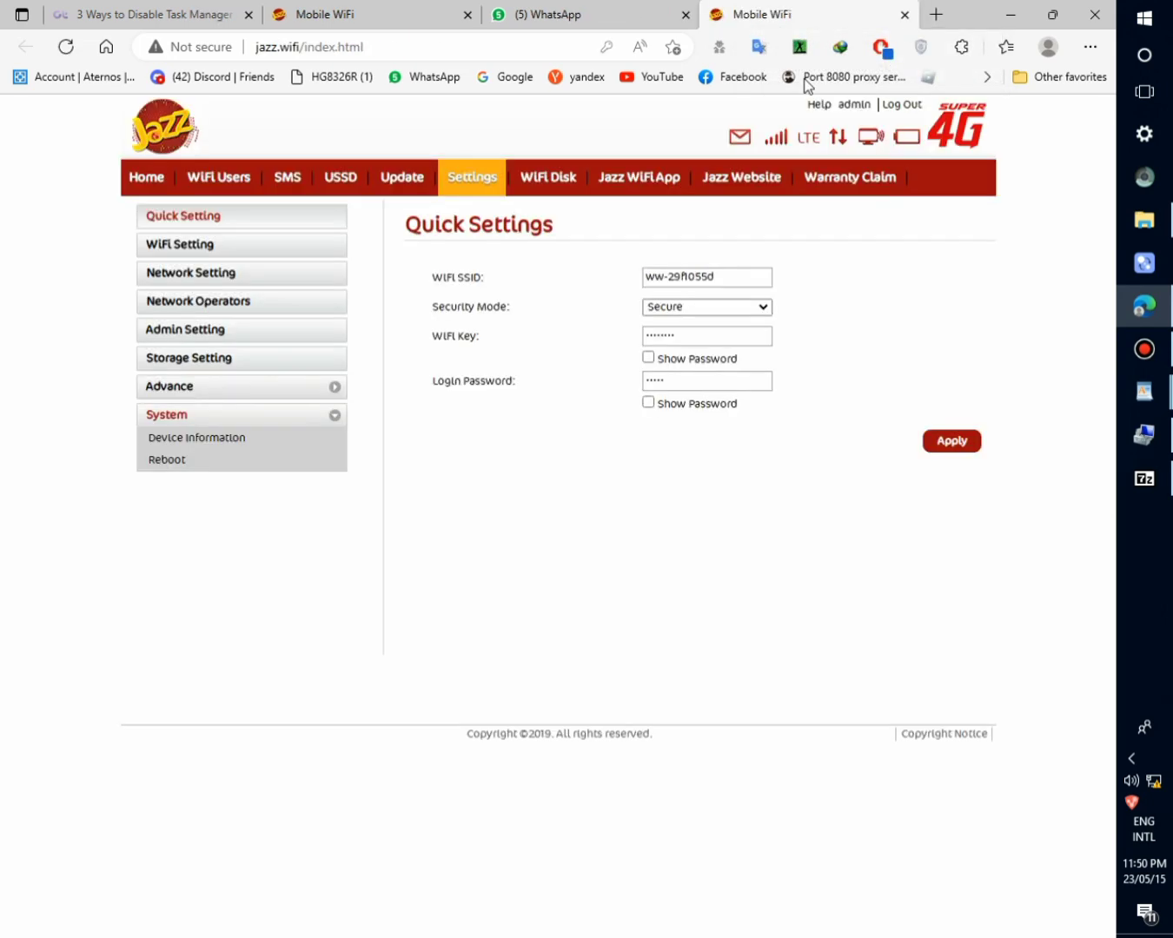
left_click(215, 439)
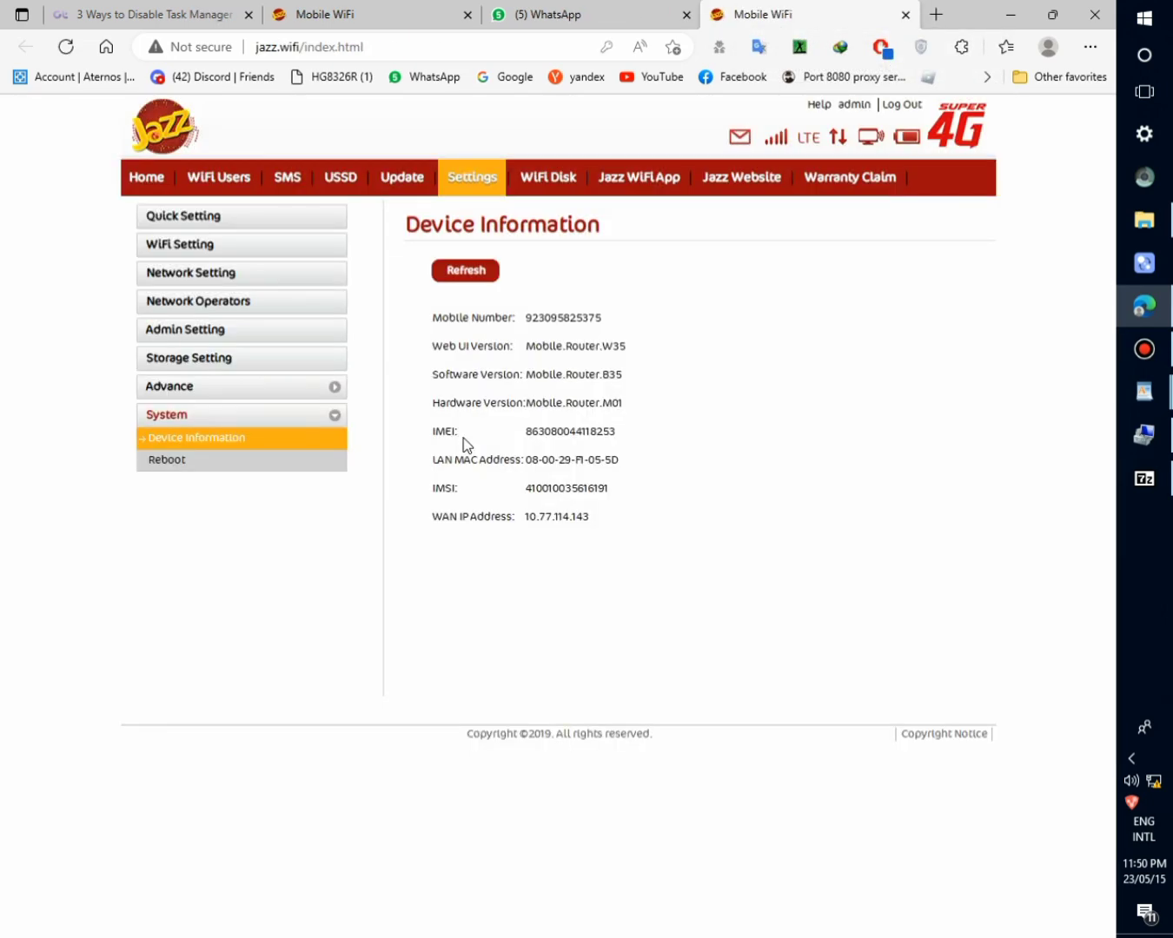
left_click_drag(641, 359, 554, 333)
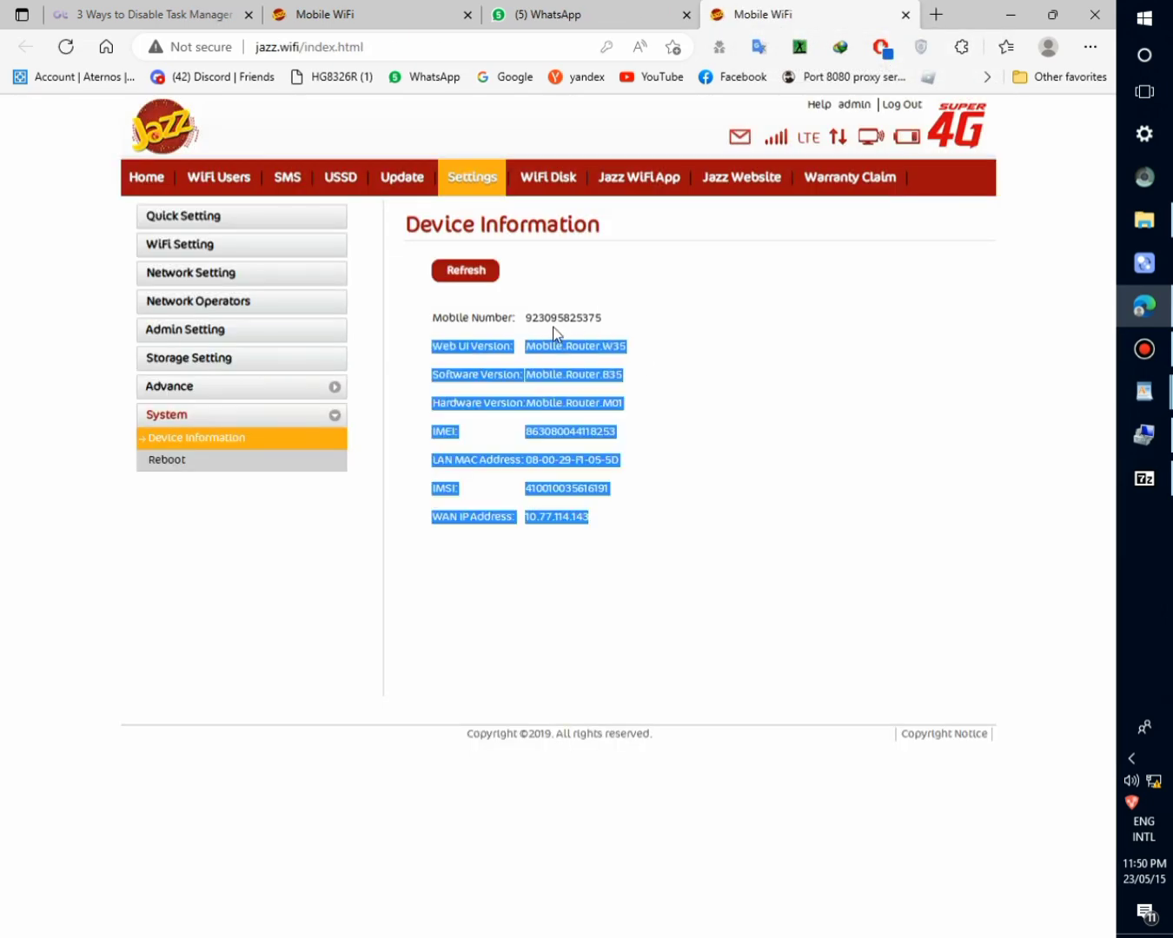
left_click(628, 360)
left_click(146, 176)
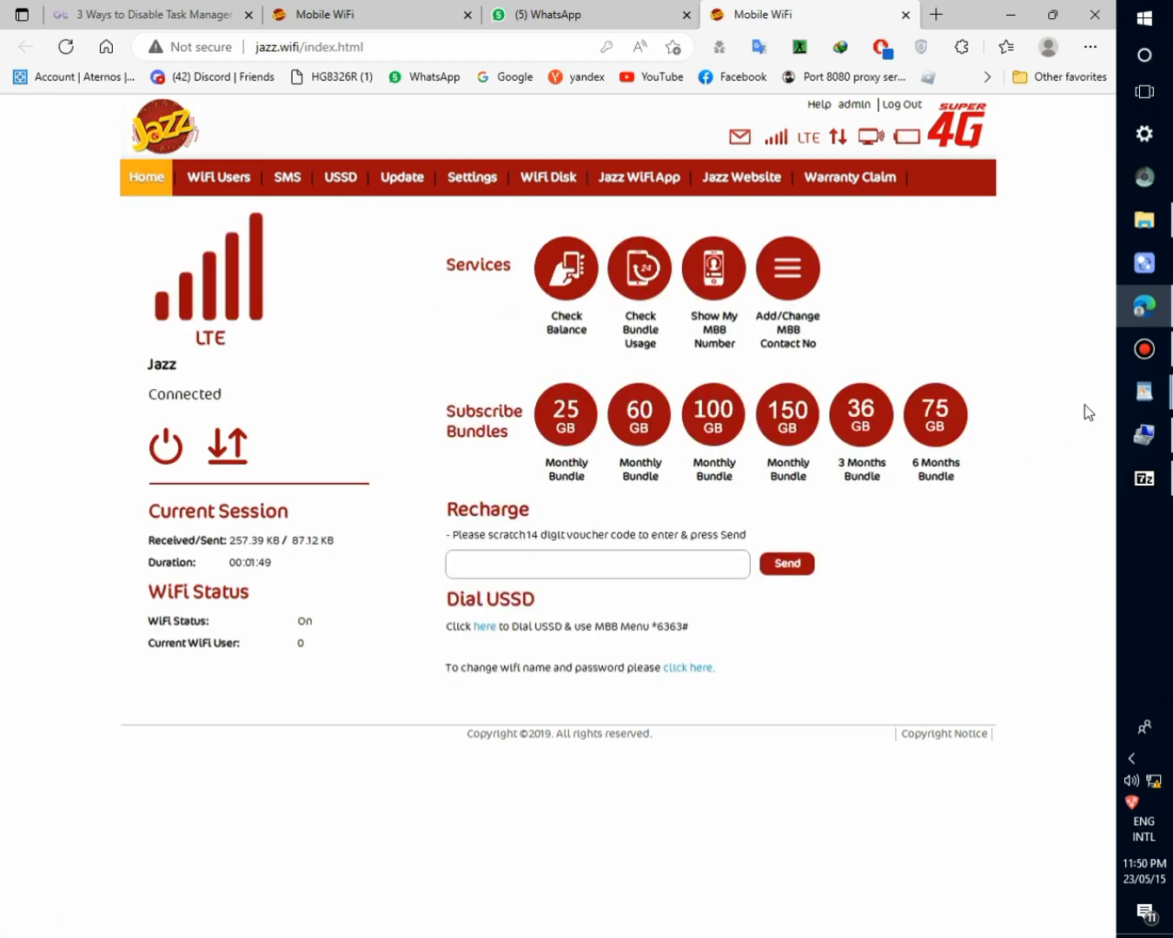
left_click(1132, 353)
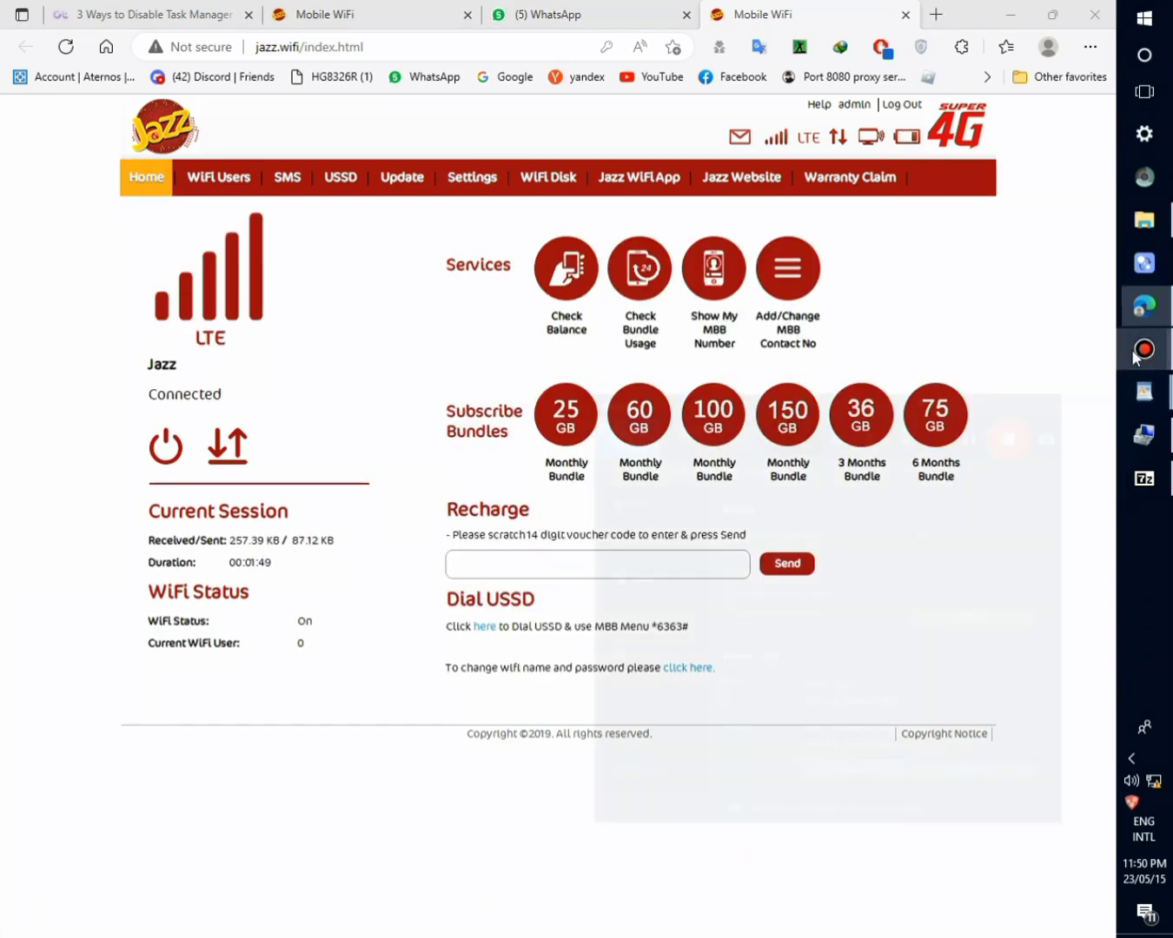